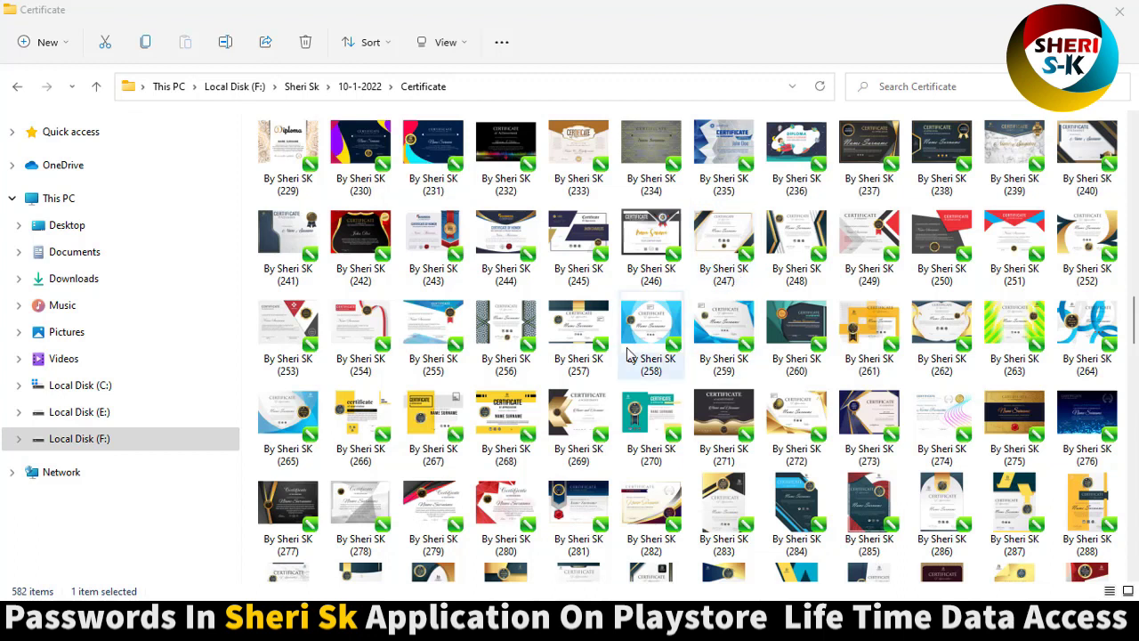
- Open the certificate template By Sheri SK (105) in CorelDRAW and close the By Sheri SK (535) document without saving
scroll(658, 356, down, 3)
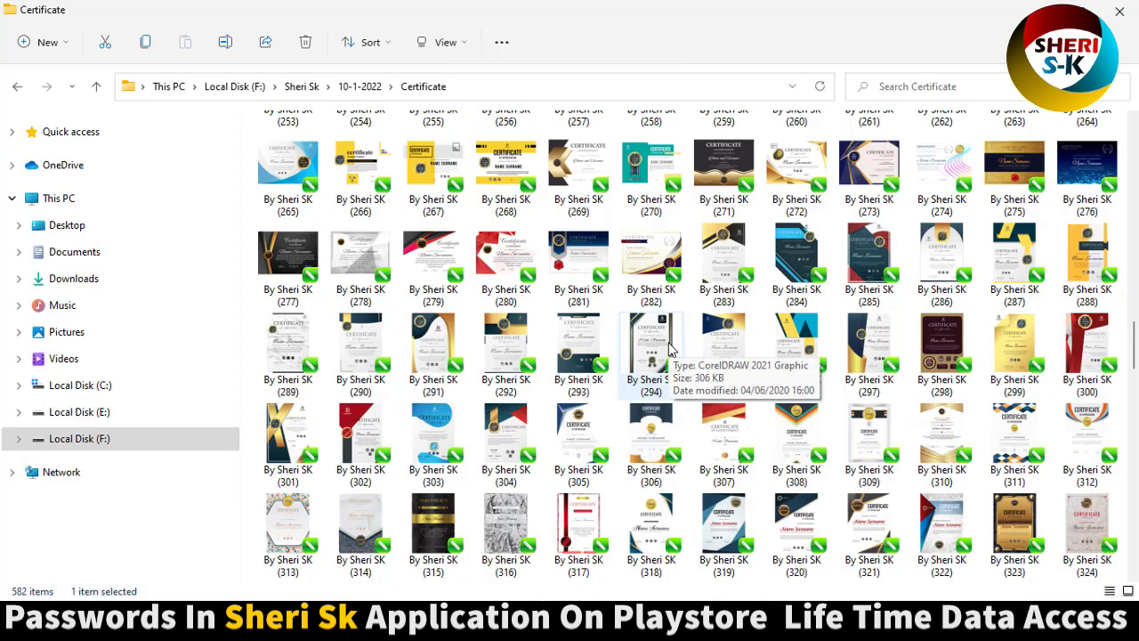
scroll(648, 369, down, 12)
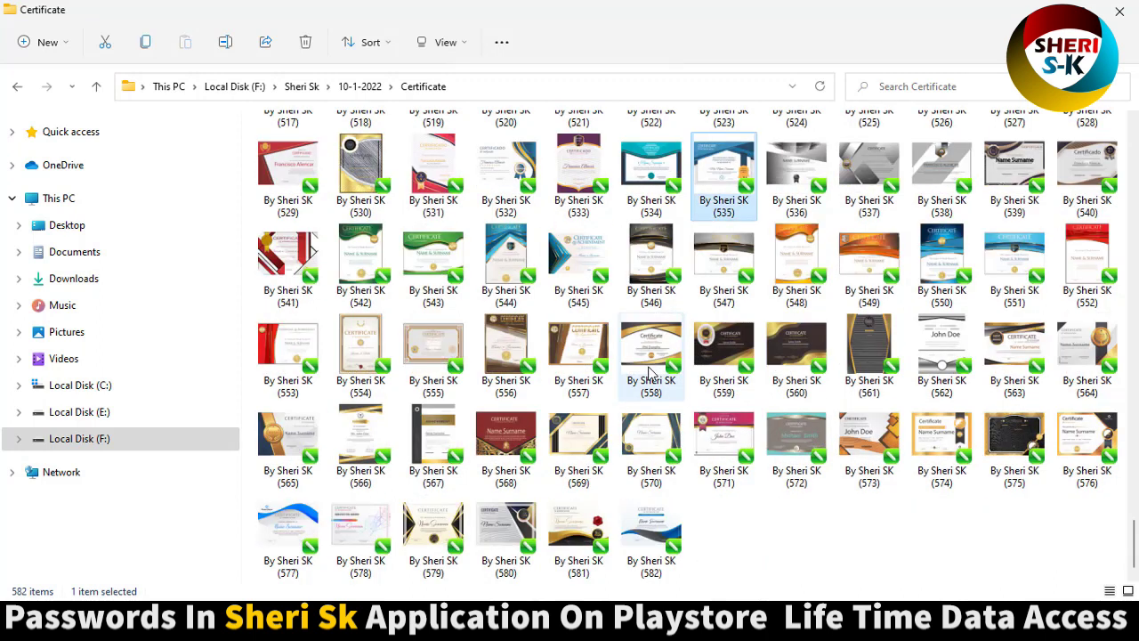
scroll(649, 374, up, 15)
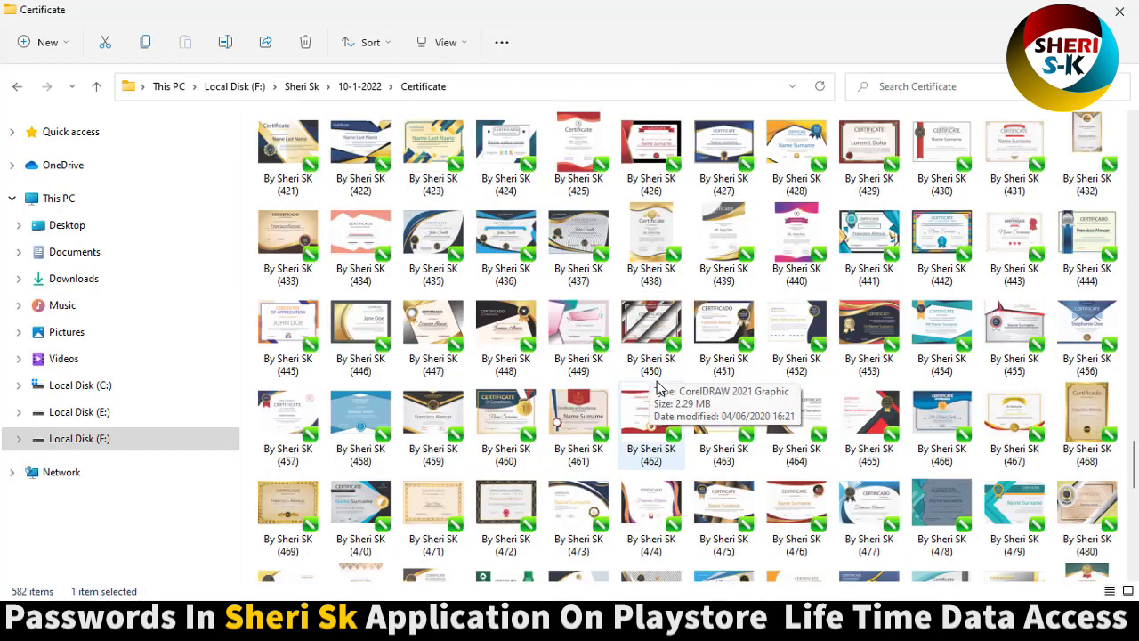
scroll(667, 355, up, 3)
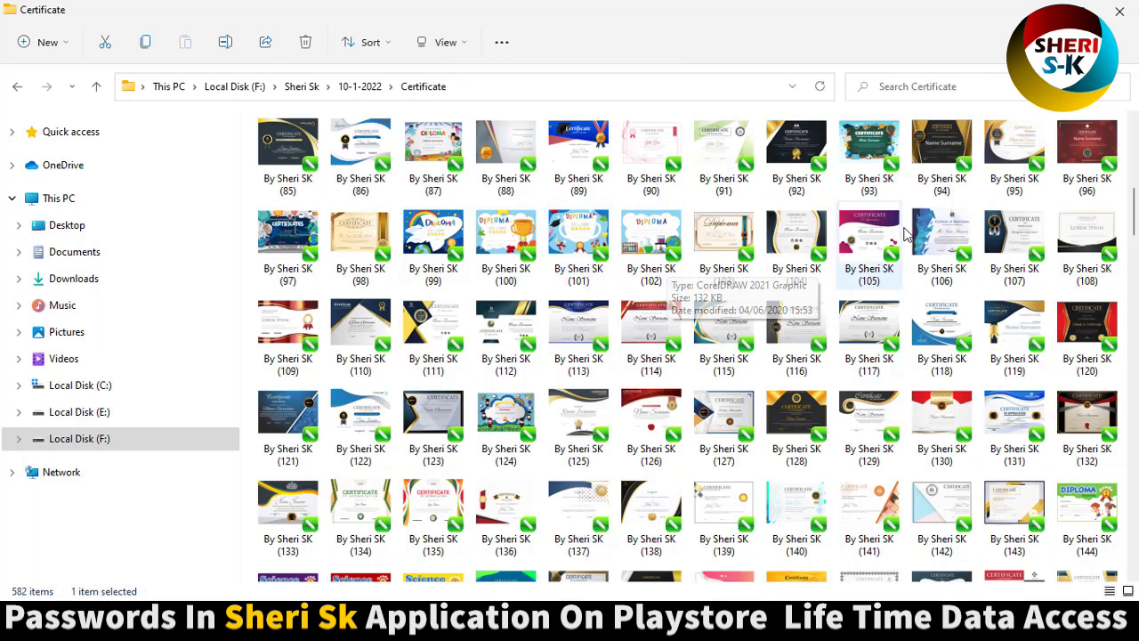
click(867, 249)
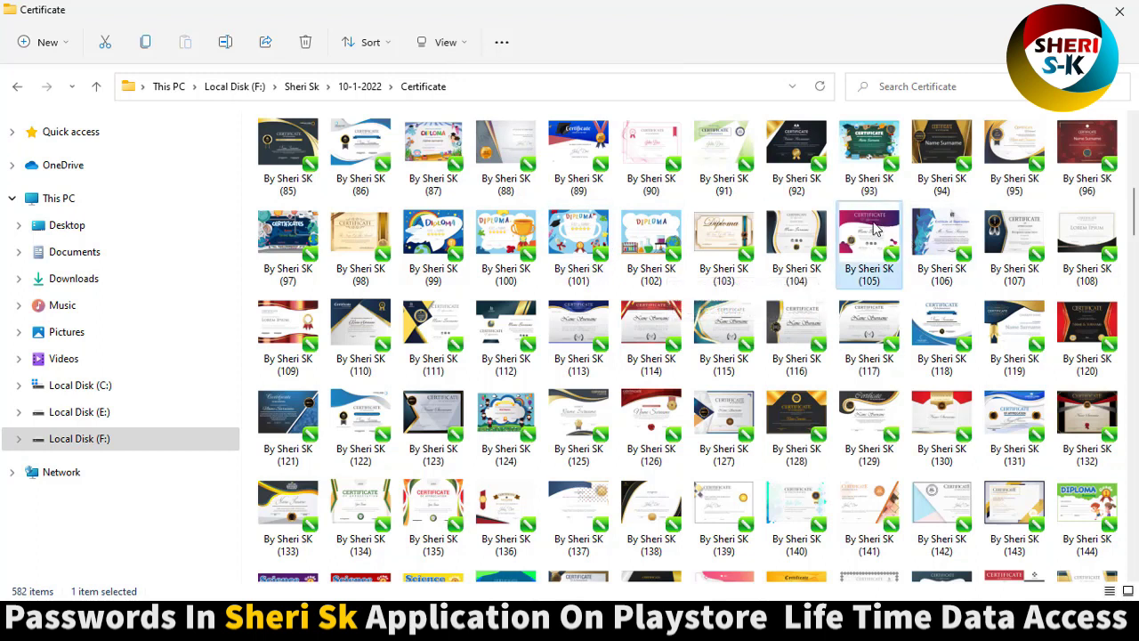
double_click(873, 229)
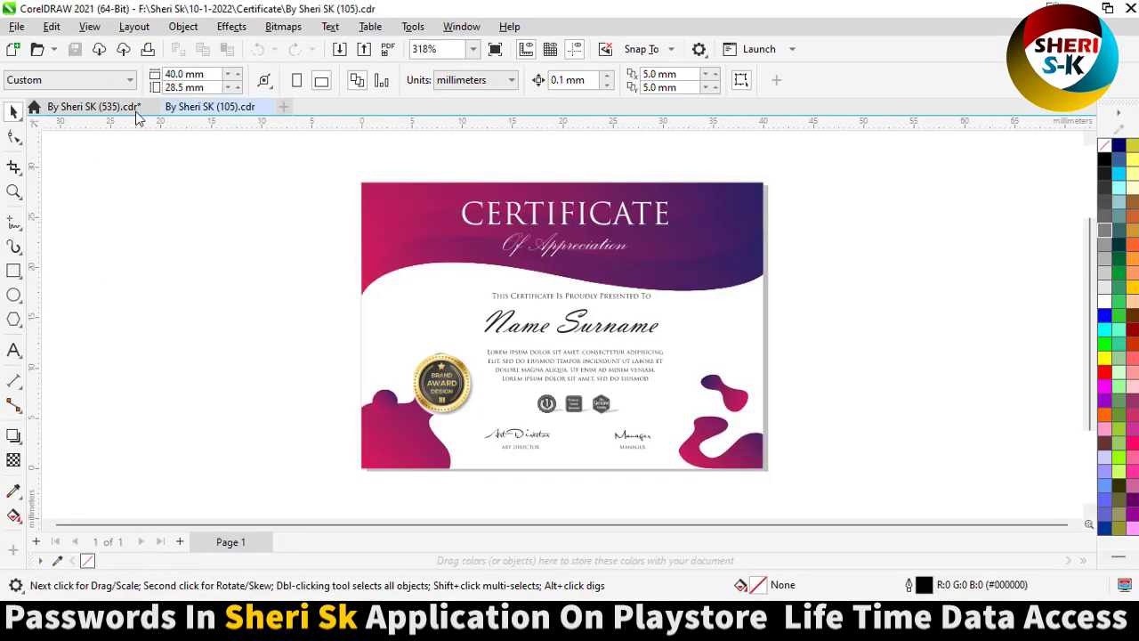
click(155, 107)
click(570, 348)
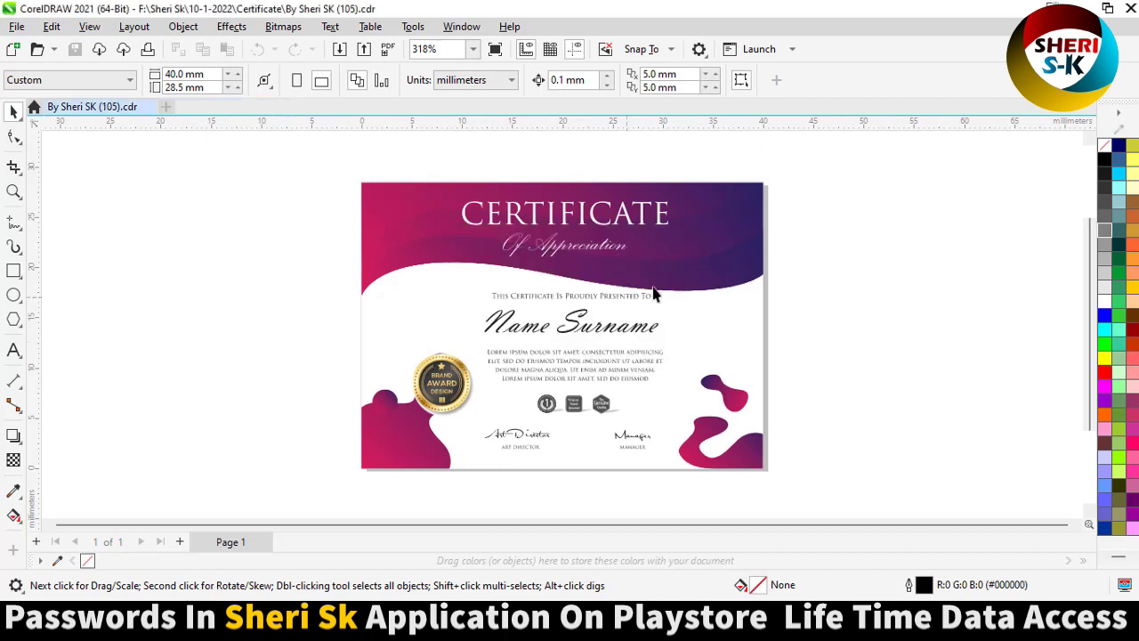
- Ungroup the whole purple certificate artwork into separate objects
click(700, 264)
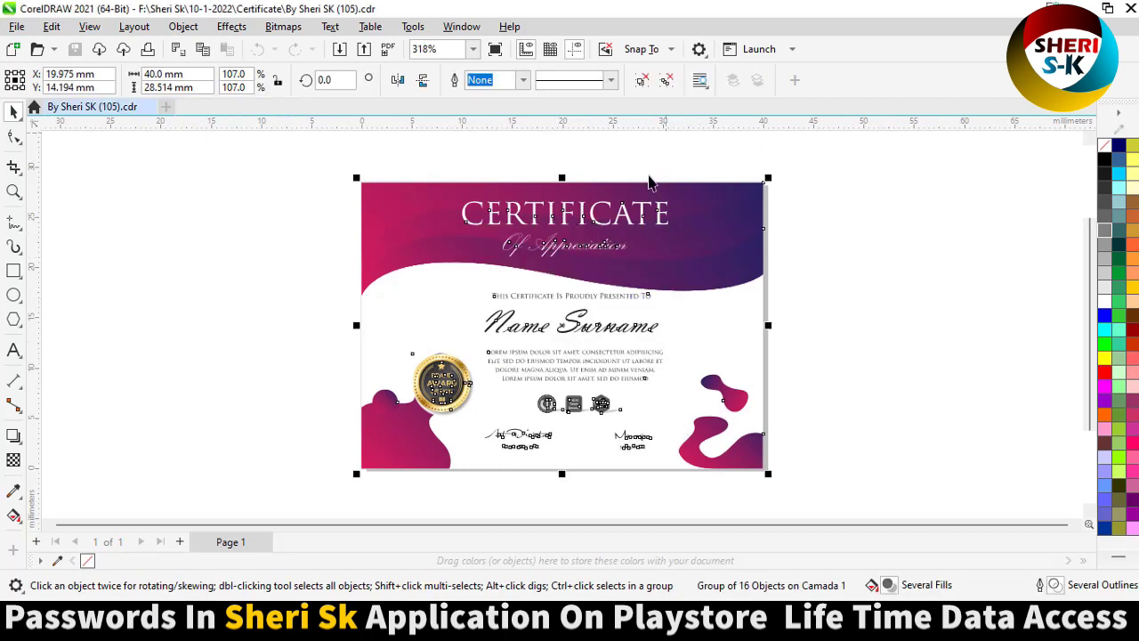
click(641, 82)
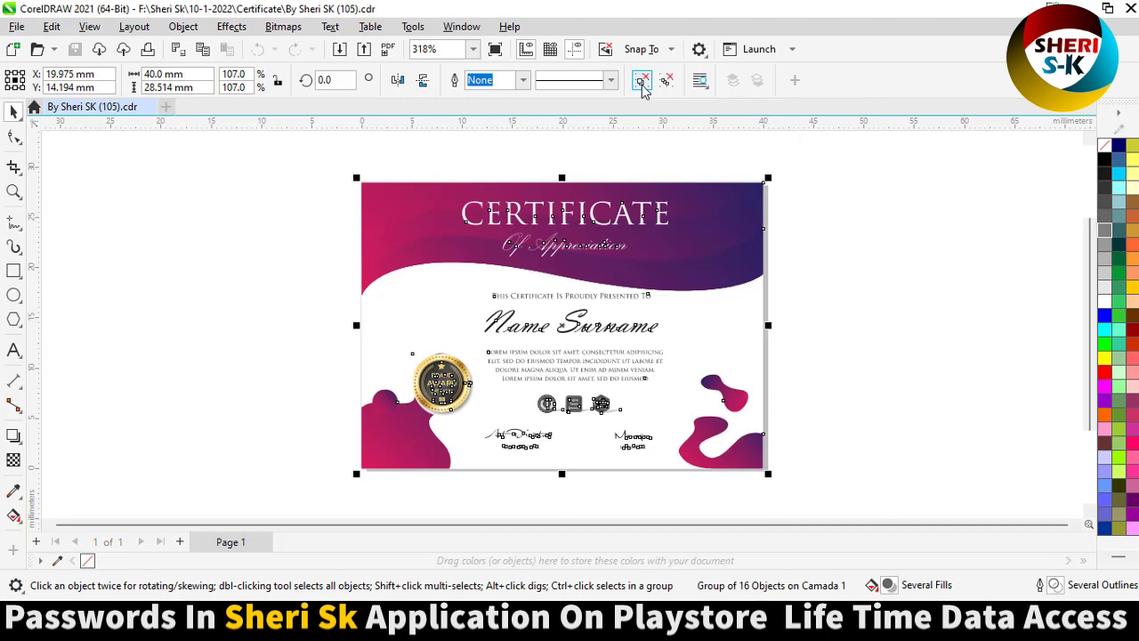
click(854, 303)
- Move the CERTIFICATE title and header background to the left of the page and the two wave shapes to the right
click(630, 227)
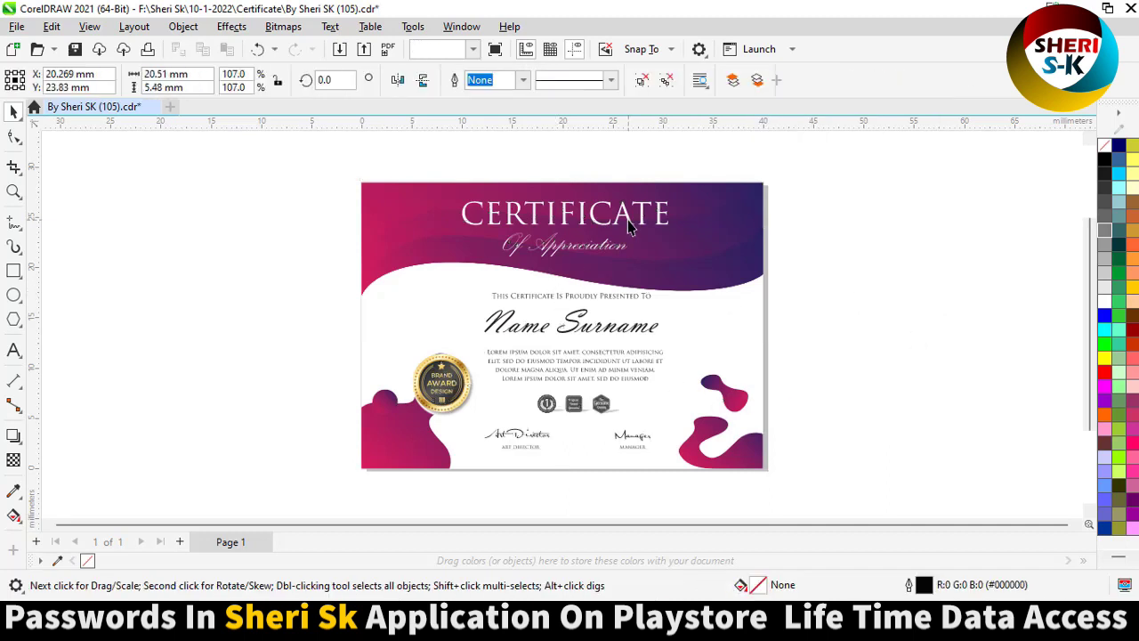
drag(608, 224, 380, 230)
click(614, 236)
drag(614, 236, 723, 260)
drag(834, 278, 894, 284)
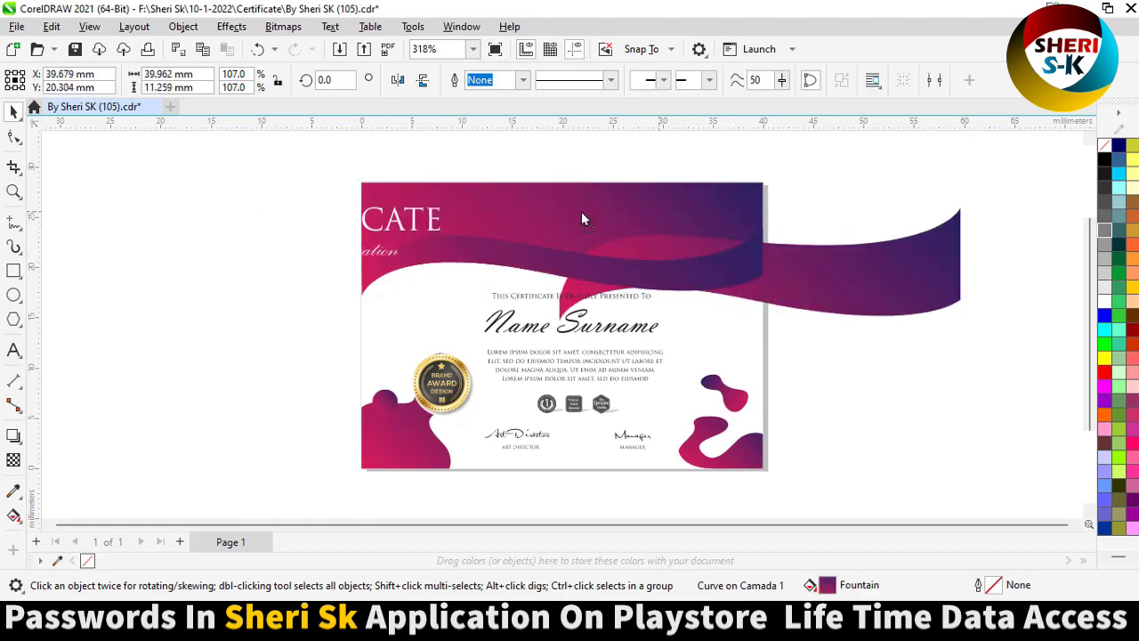
drag(581, 212, 281, 210)
drag(620, 273, 946, 286)
- Move the recipient name above the page, the gold badge and lower-left blob off to the left, and the signatures beneath the icons
drag(597, 322, 677, 153)
drag(438, 391, 267, 345)
drag(388, 449, 252, 499)
drag(511, 442, 367, 455)
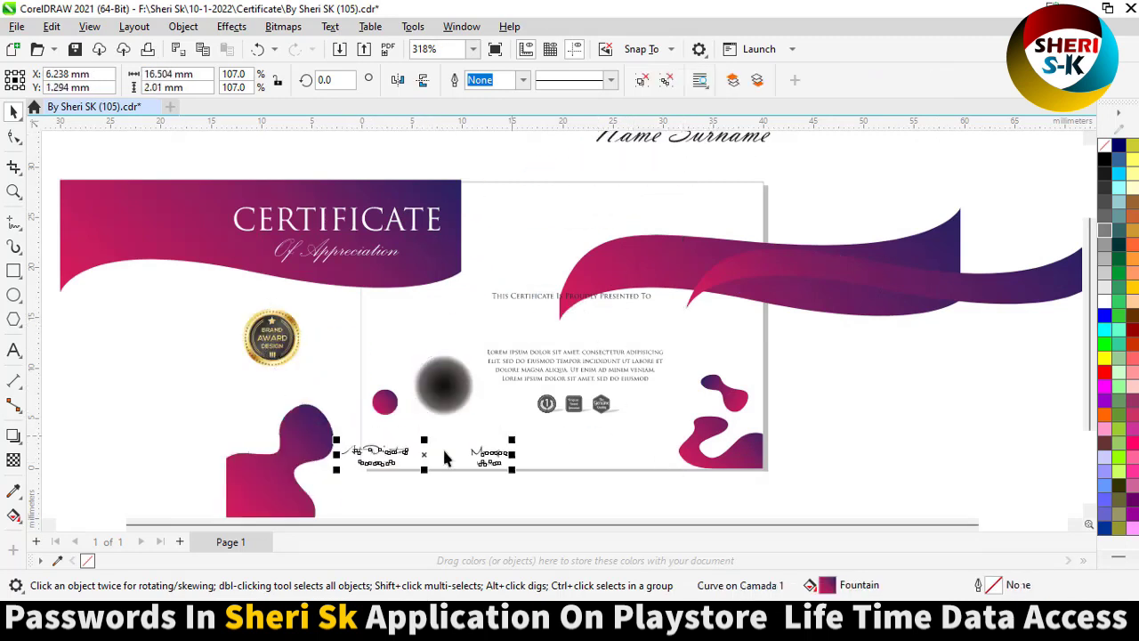
drag(494, 453, 708, 402)
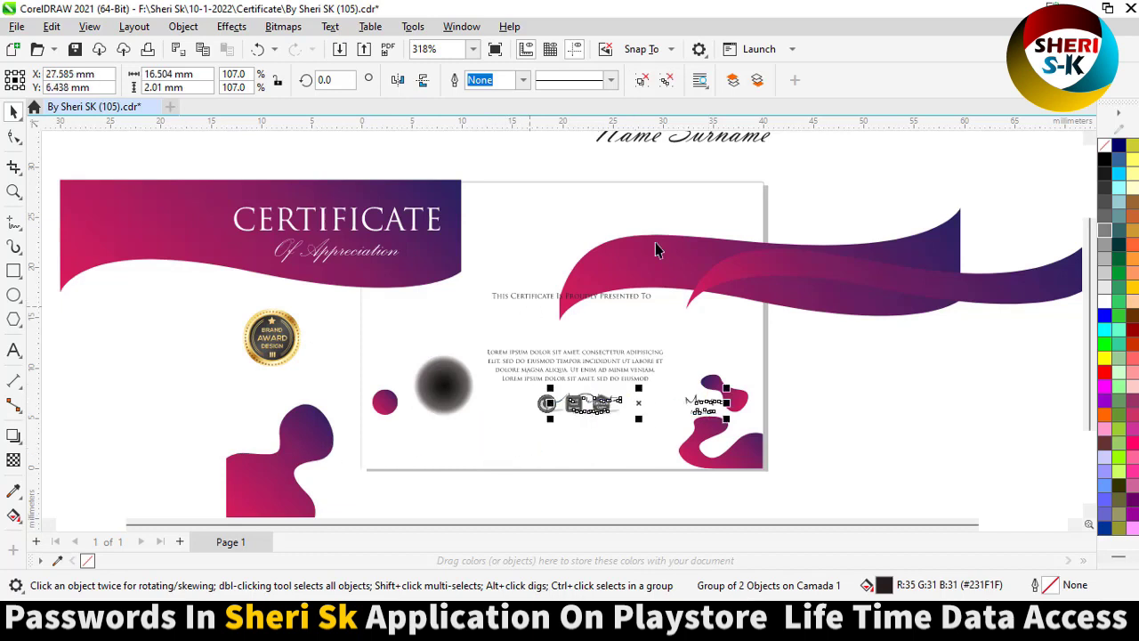
- Undo all object moves and the ungrouping of the certificate
key(ctrl+z)
key(ctrl+z)
key(ctrl+z)
key(ctrl+z)
key(ctrl+z)
key(ctrl+z)
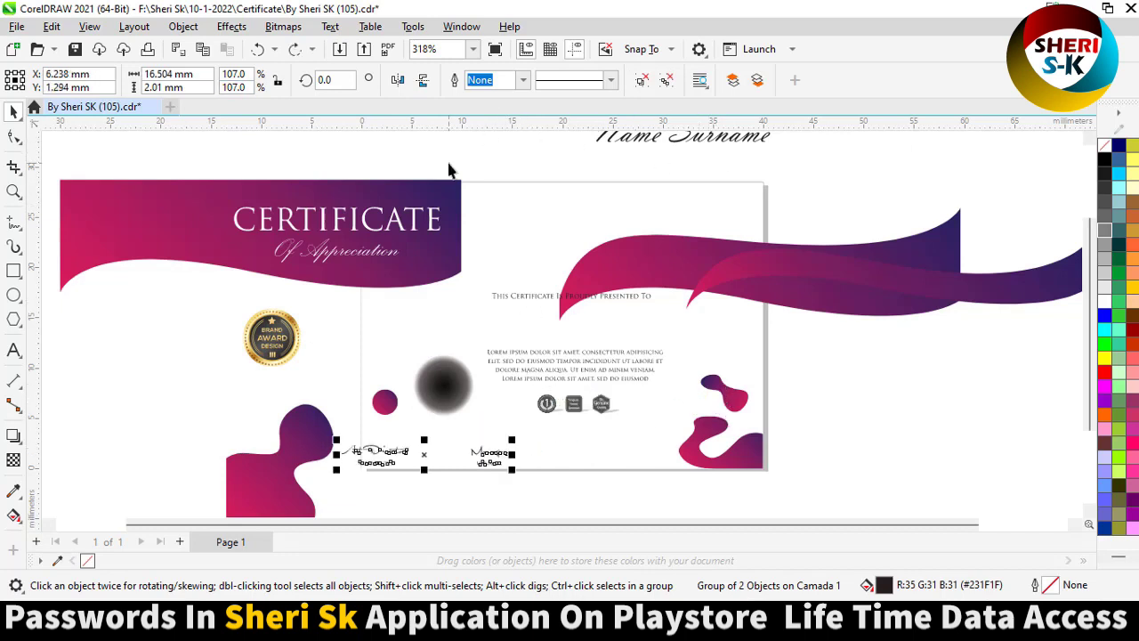
key(ctrl+z)
key(ctrl+z)
key(ctrl+z)
key(ctrl+z)
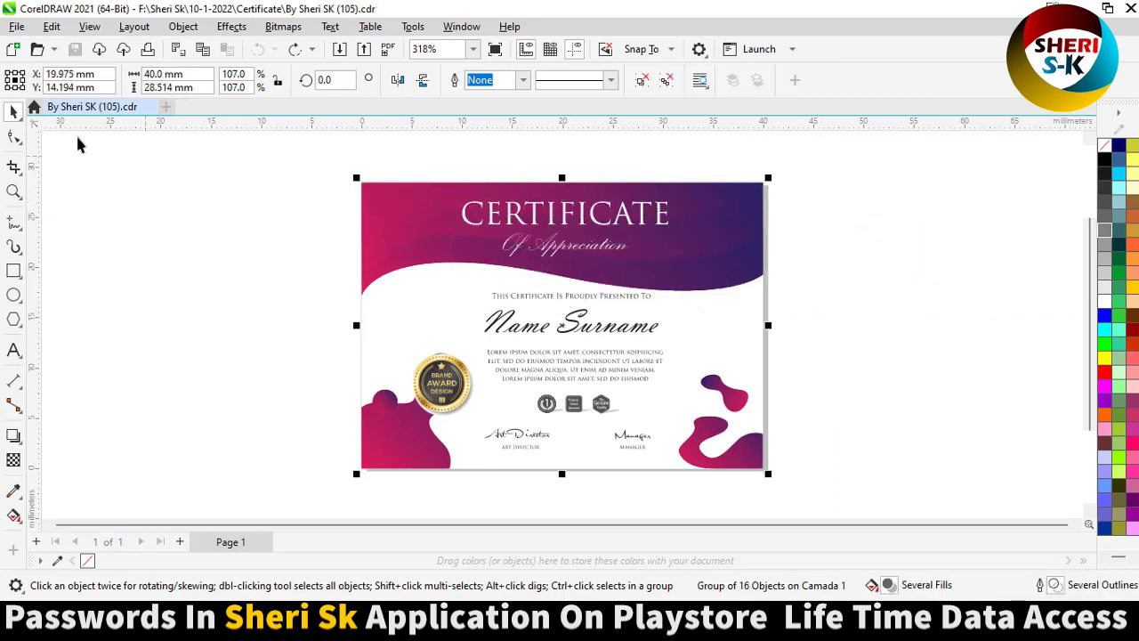
- Close By Sheri SK (105) and open the template By Sheri SK (440) from the Certificate folder in File Explorer
click(147, 107)
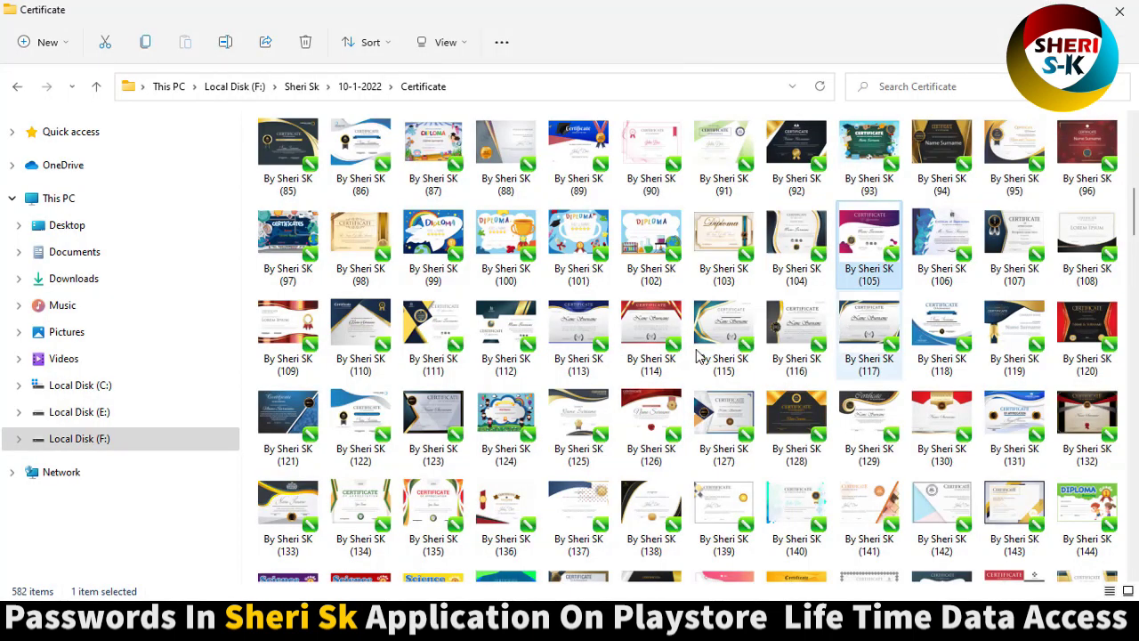
scroll(669, 400, down, 5)
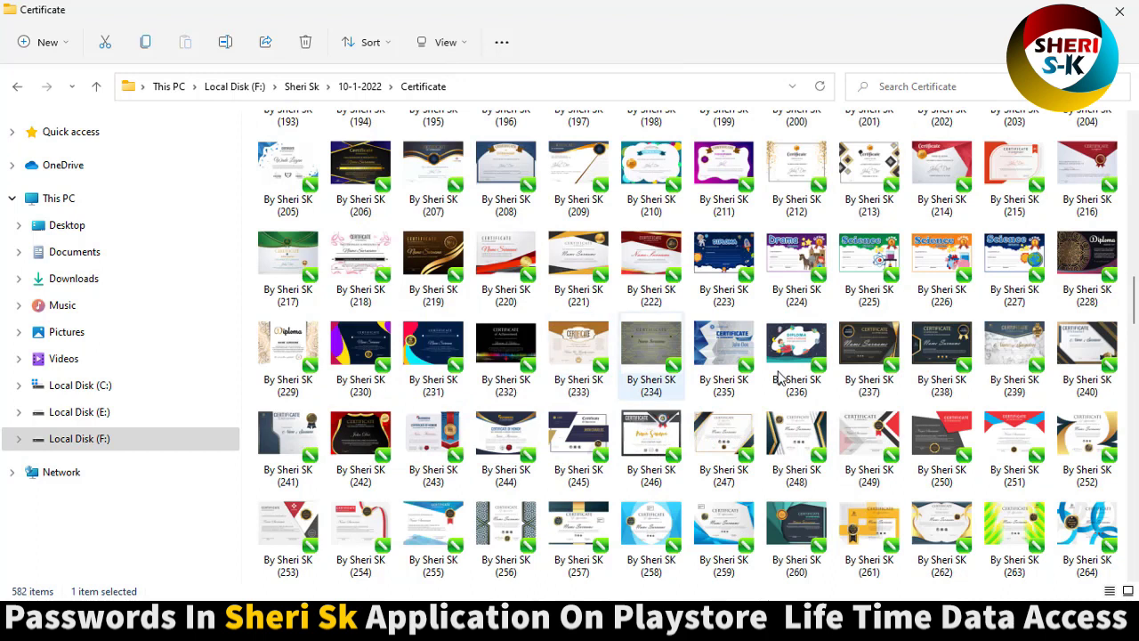
scroll(801, 396, down, 5)
scroll(917, 463, down, 5)
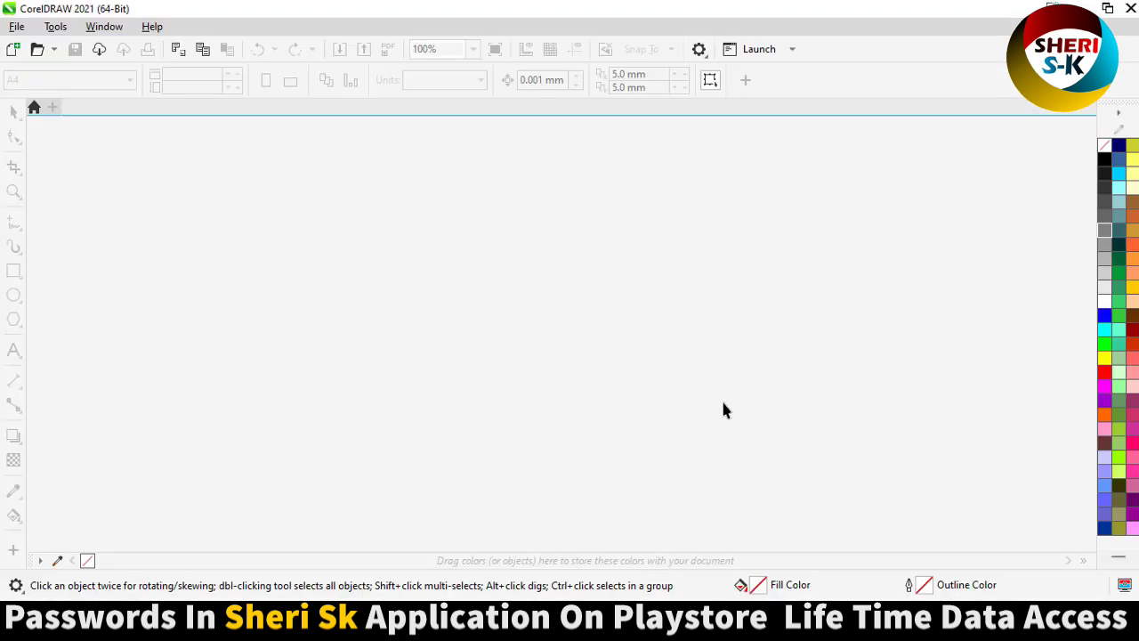
scroll(531, 294, up, 2)
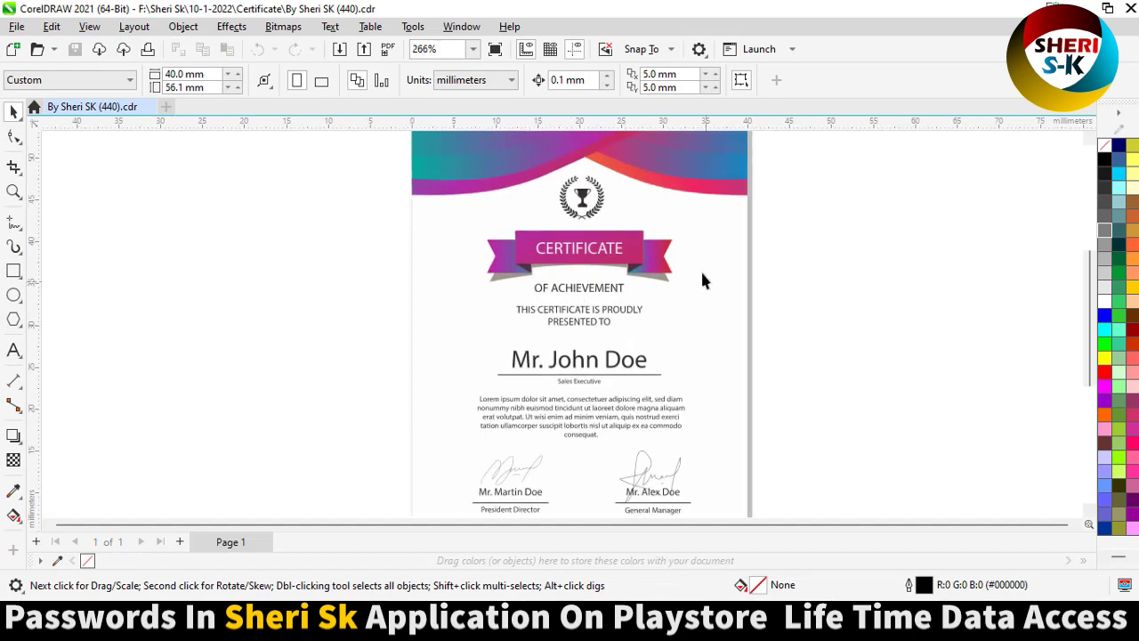
- Ungroup the portrait certificate artwork so its elements can be edited separately
click(712, 306)
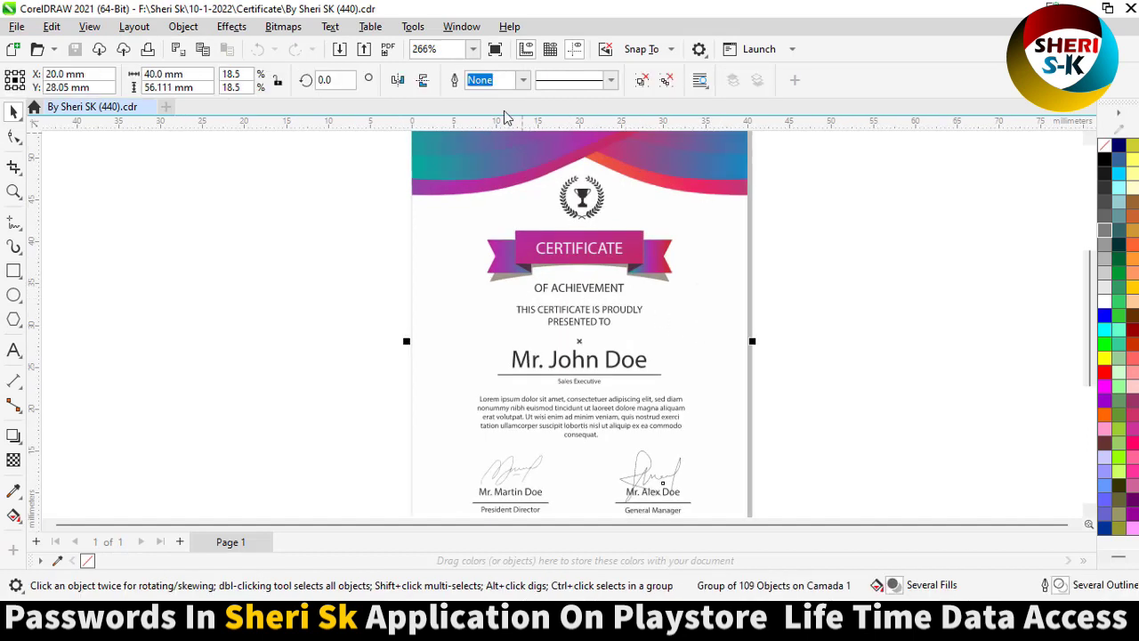
click(641, 80)
click(712, 239)
- Try blue, green and yellow fills on the right tail of the CERTIFICATE ribbon and finish with steel blue (#336699)
click(649, 265)
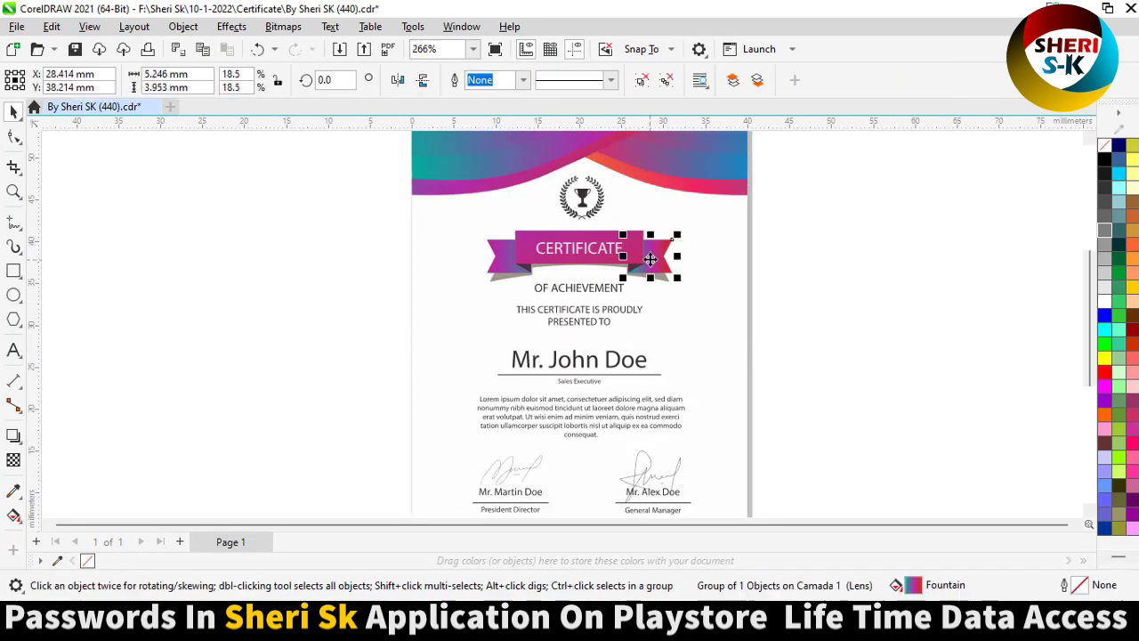
click(1110, 326)
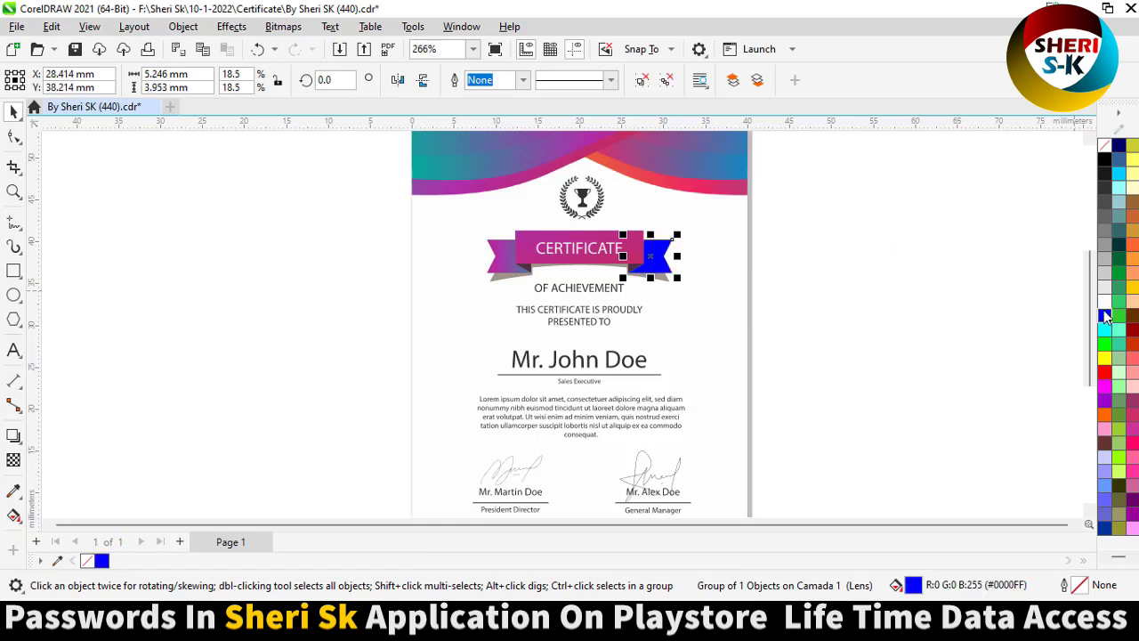
click(1125, 288)
click(1130, 287)
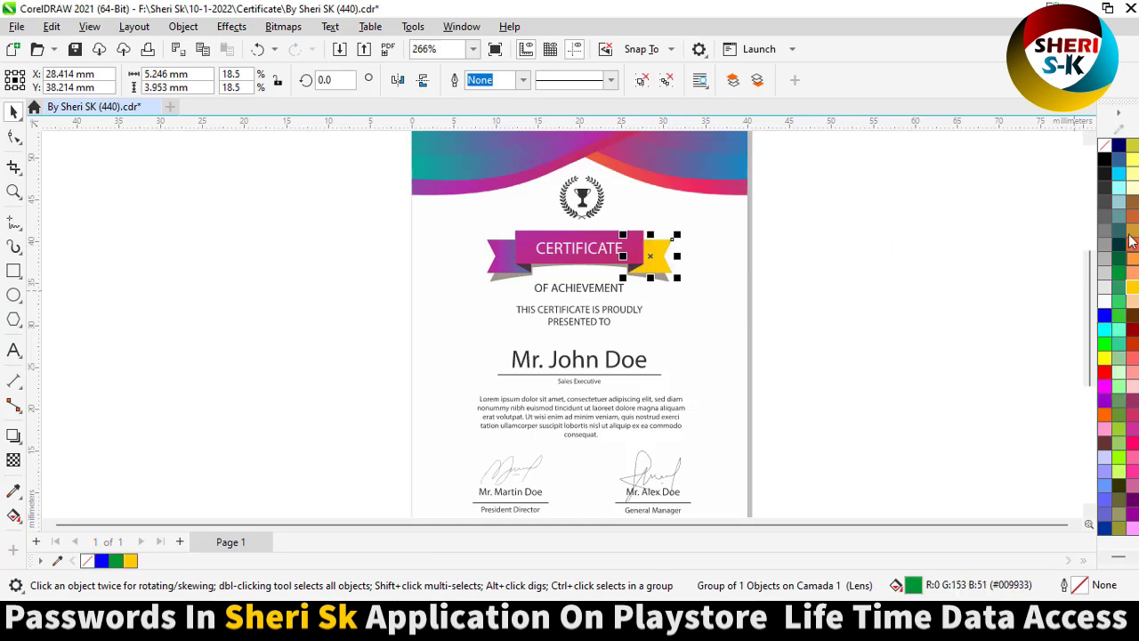
click(1121, 160)
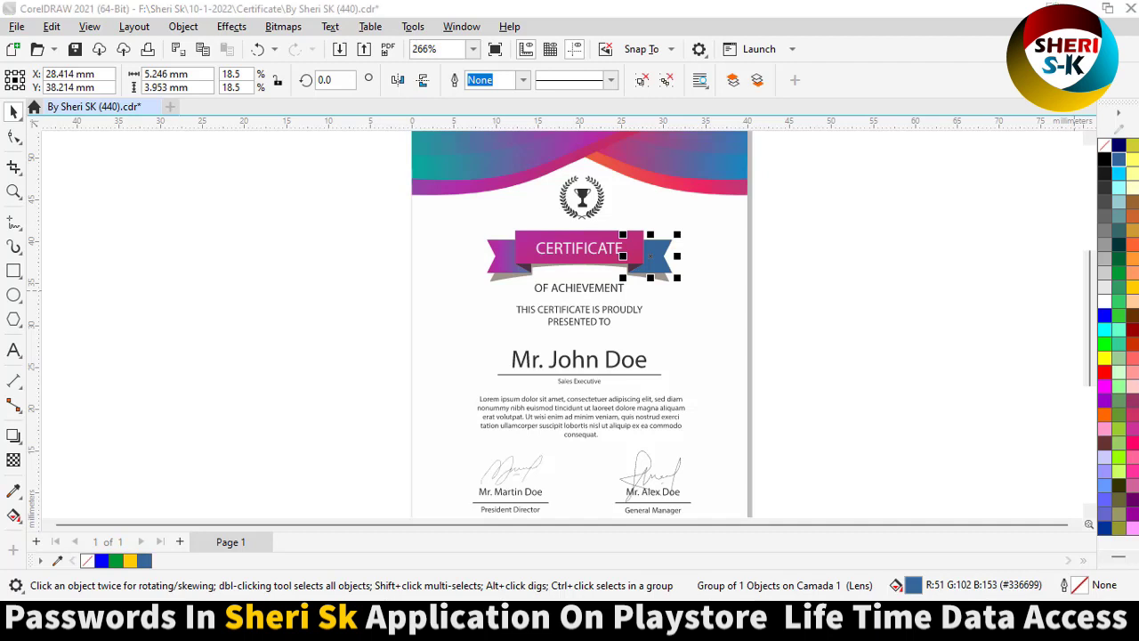
click(984, 189)
- Move the body-text lines, the president director's name and the white background away from their places on the certificate
scroll(592, 330, down, 1)
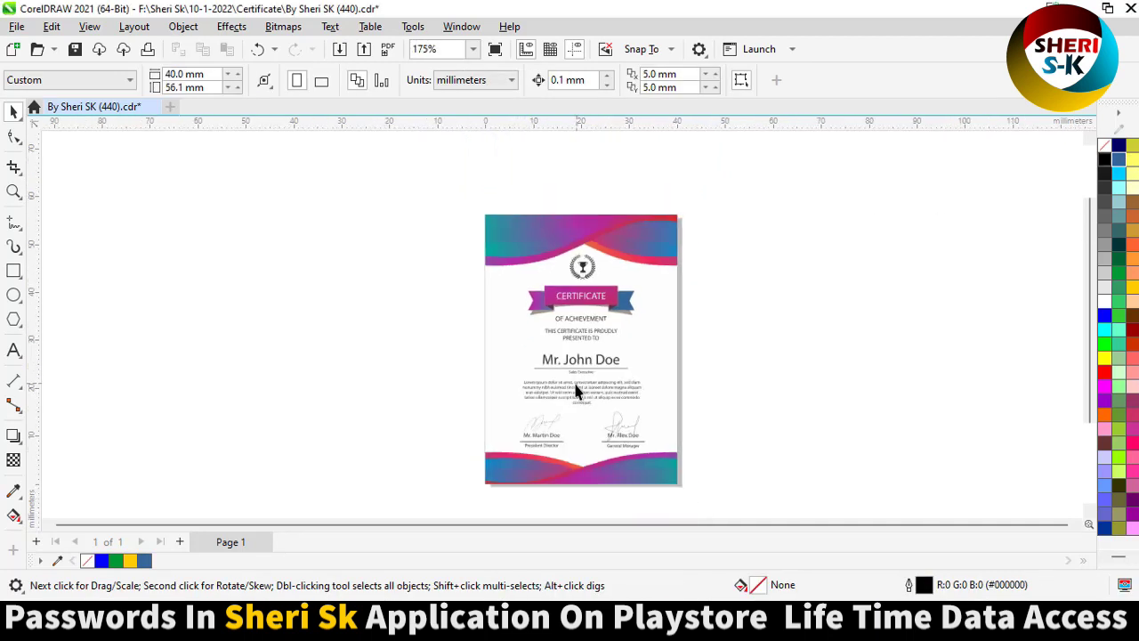
scroll(578, 389, up, 2)
drag(613, 415, 622, 287)
drag(532, 392, 809, 420)
drag(616, 382, 251, 367)
drag(478, 507, 910, 515)
drag(489, 471, 285, 424)
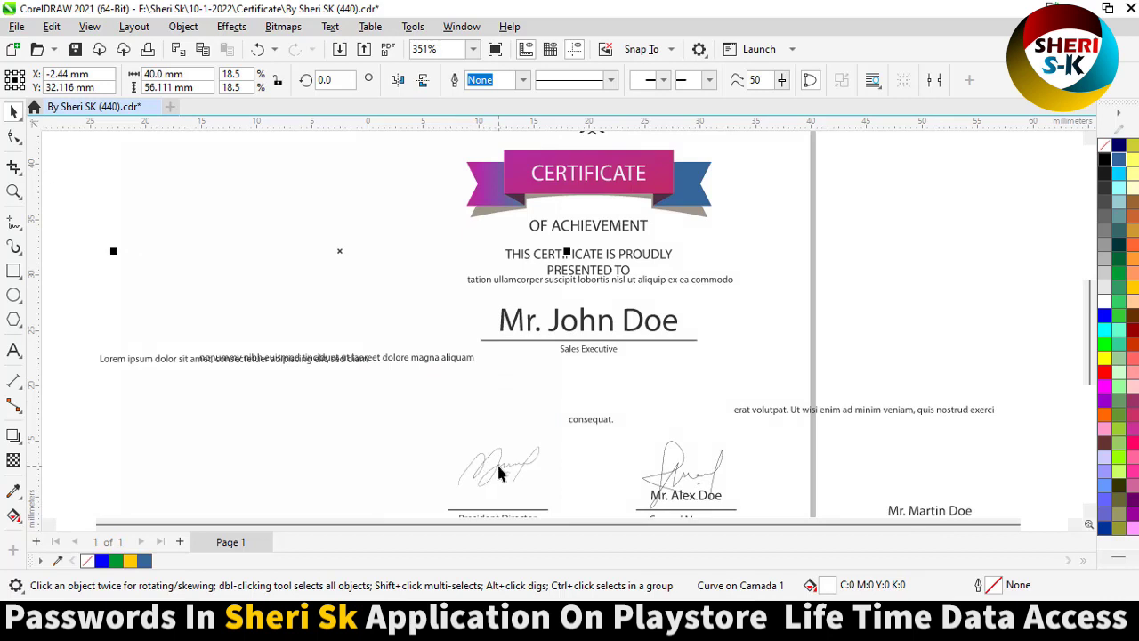
- Try several fill colours on the president director's signature, finish with black, and place it just below the recipient-name line
mouse_move(498, 473)
mouse_down()
mouse_move(569, 479)
mouse_move(629, 459)
mouse_move(641, 318)
mouse_move(759, 319)
mouse_up()
click(1131, 329)
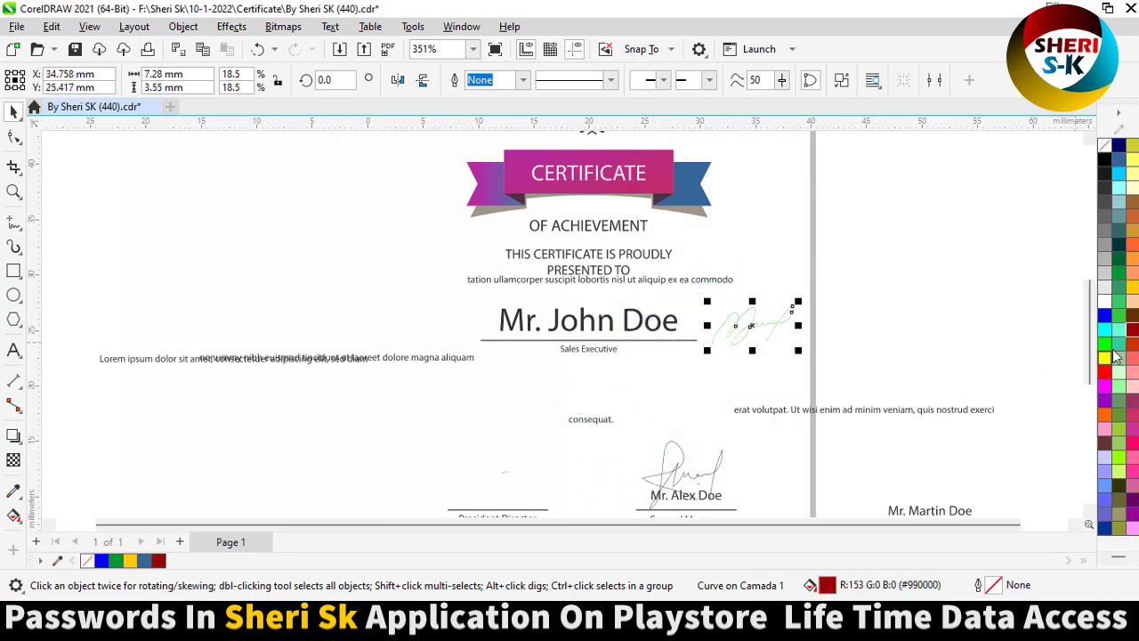
click(1105, 343)
click(1118, 301)
click(1119, 189)
scroll(783, 311, up, 2)
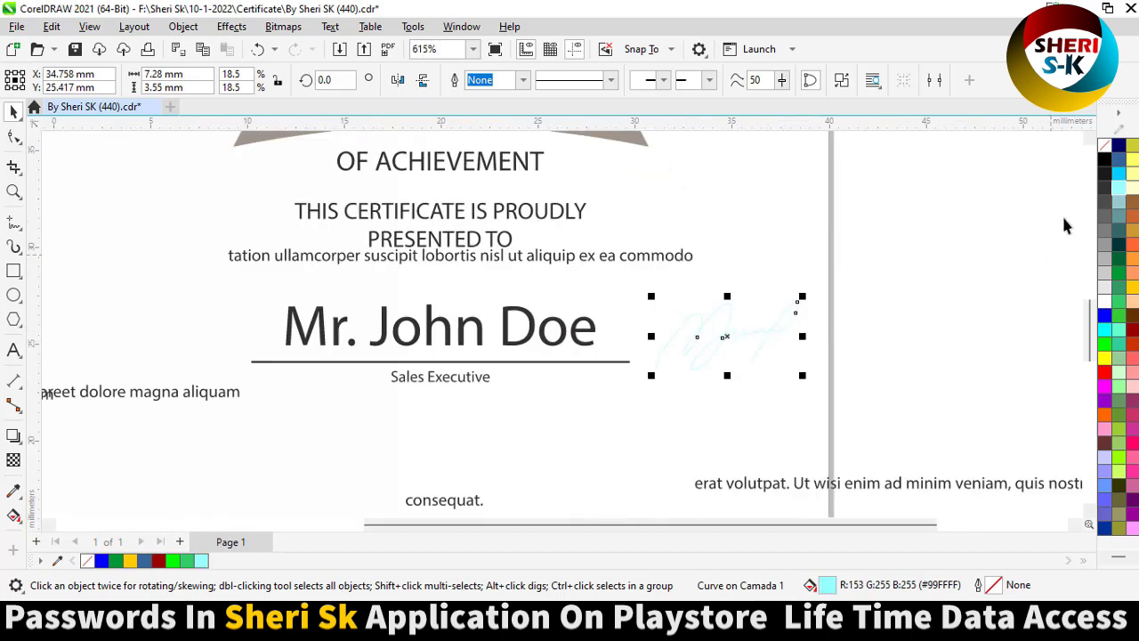
click(1118, 174)
click(1105, 162)
click(921, 259)
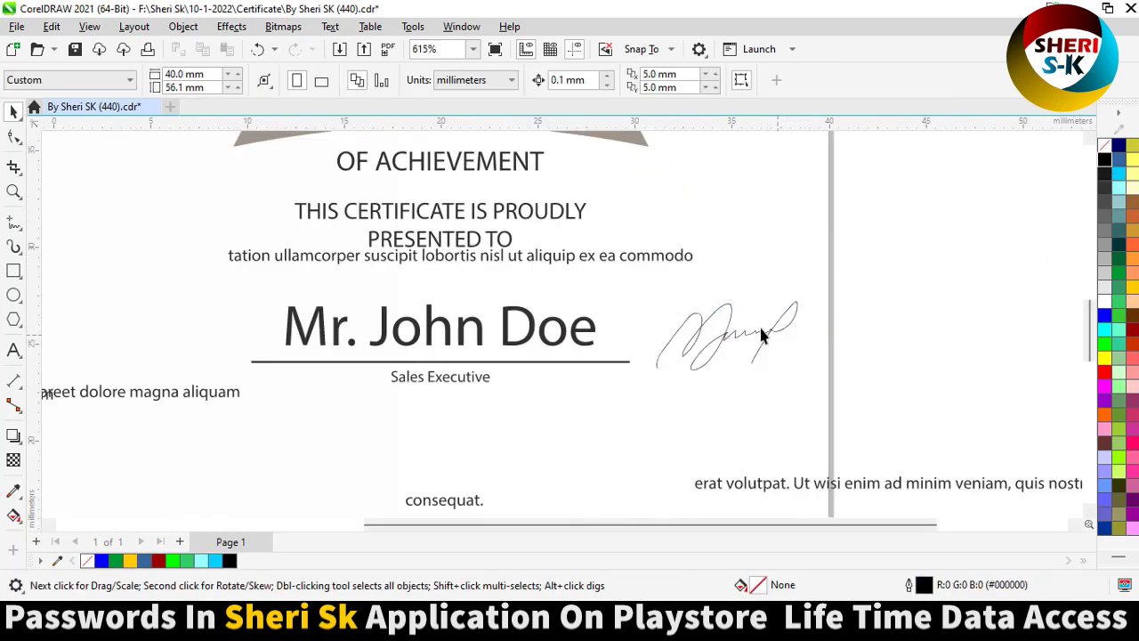
drag(715, 319, 554, 377)
- Set the fill of the large recipient name to black (#000000)
click(566, 328)
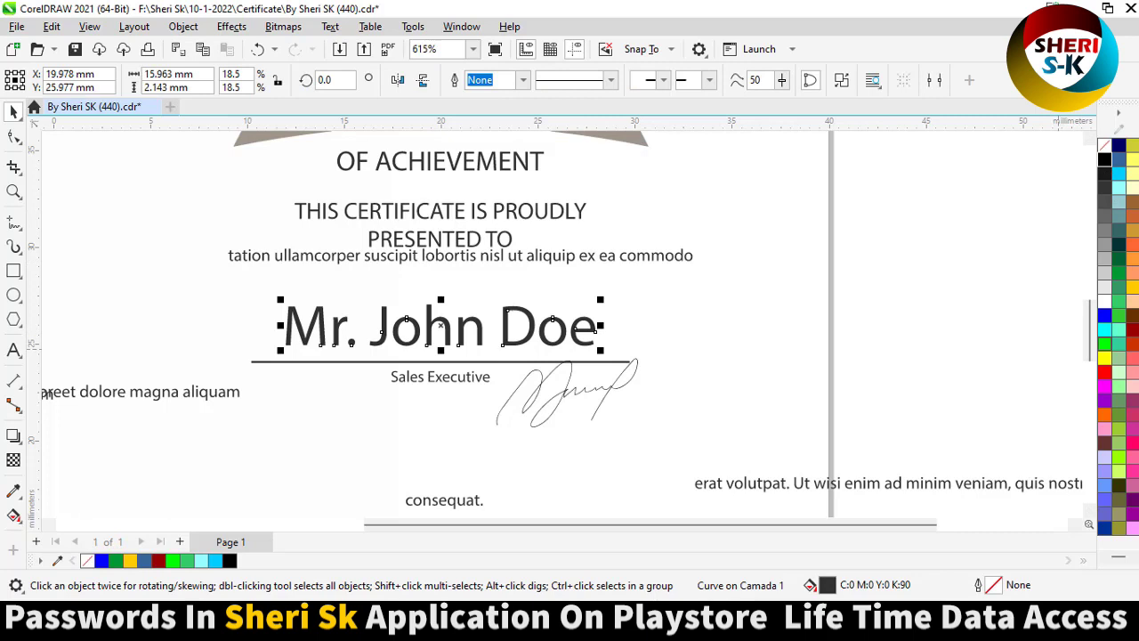
click(1118, 216)
click(1104, 159)
click(715, 256)
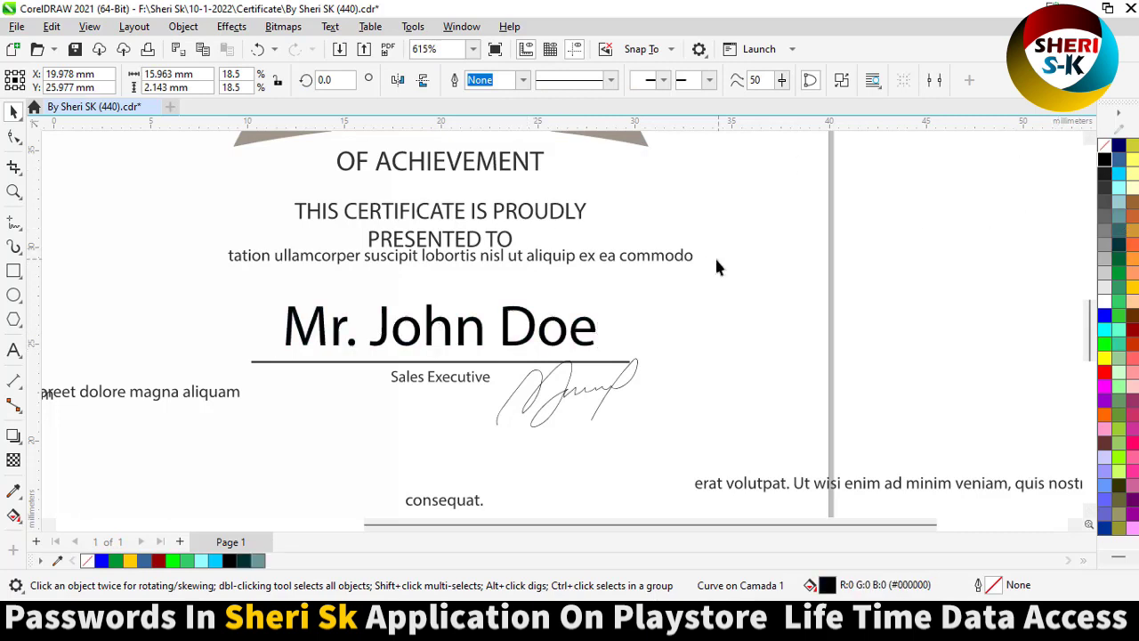
- Move the white CERTIFICATE title from the ribbon down to the area between the two signatures
scroll(714, 255, down, 3)
click(583, 200)
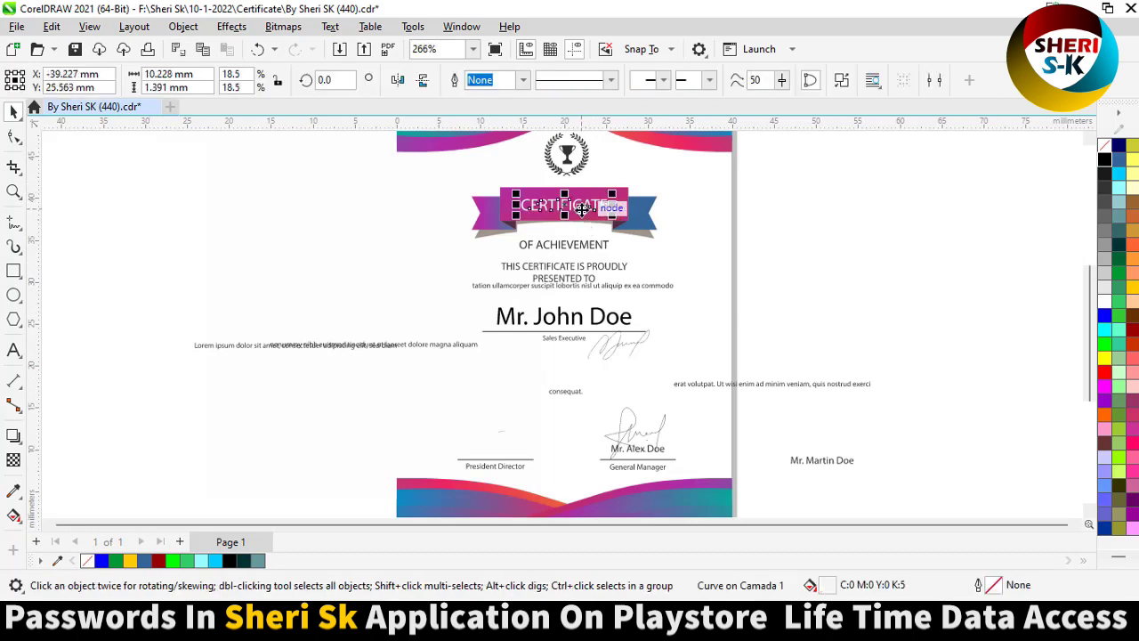
drag(580, 203, 586, 419)
- Close By Sheri SK (440) without saving its changes and switch to the Certificate folder in File Explorer
click(152, 107)
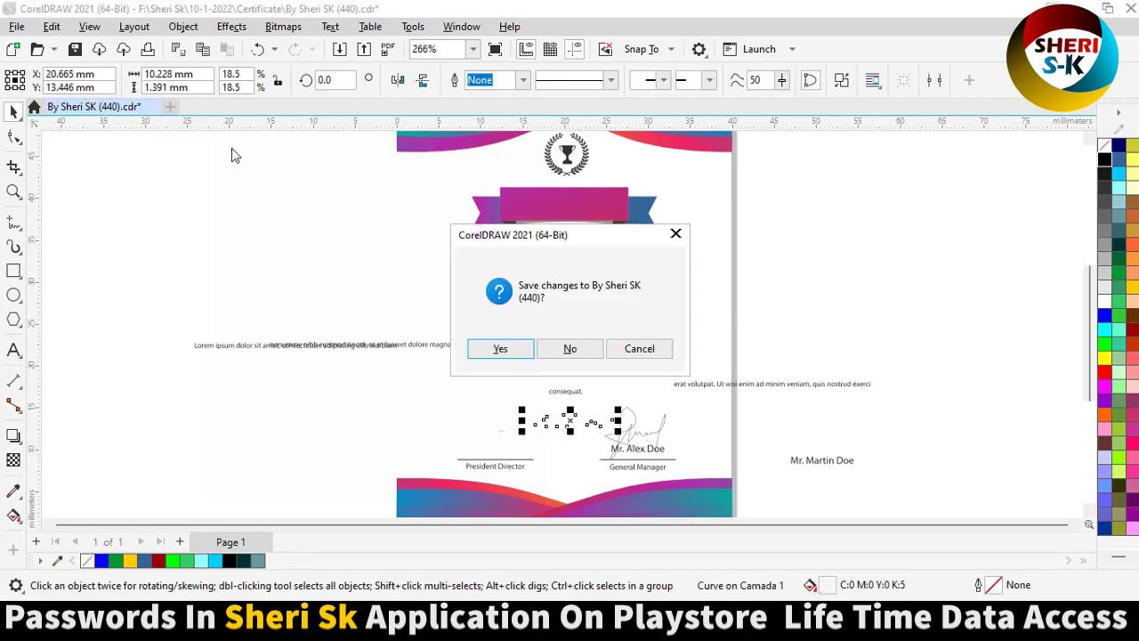
click(584, 348)
click(501, 621)
- Open the math award certificate By Sheri SK (400) from the Certificate folder in CorelDRAW
scroll(597, 235, up, 7)
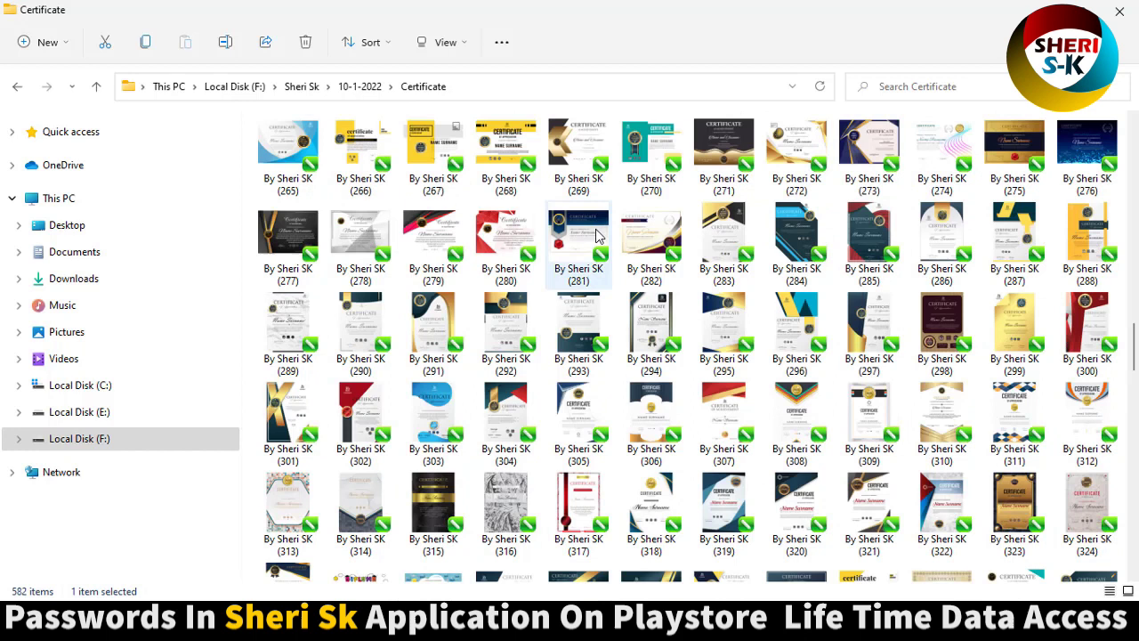
scroll(596, 236, down, 6)
scroll(578, 356, down, 3)
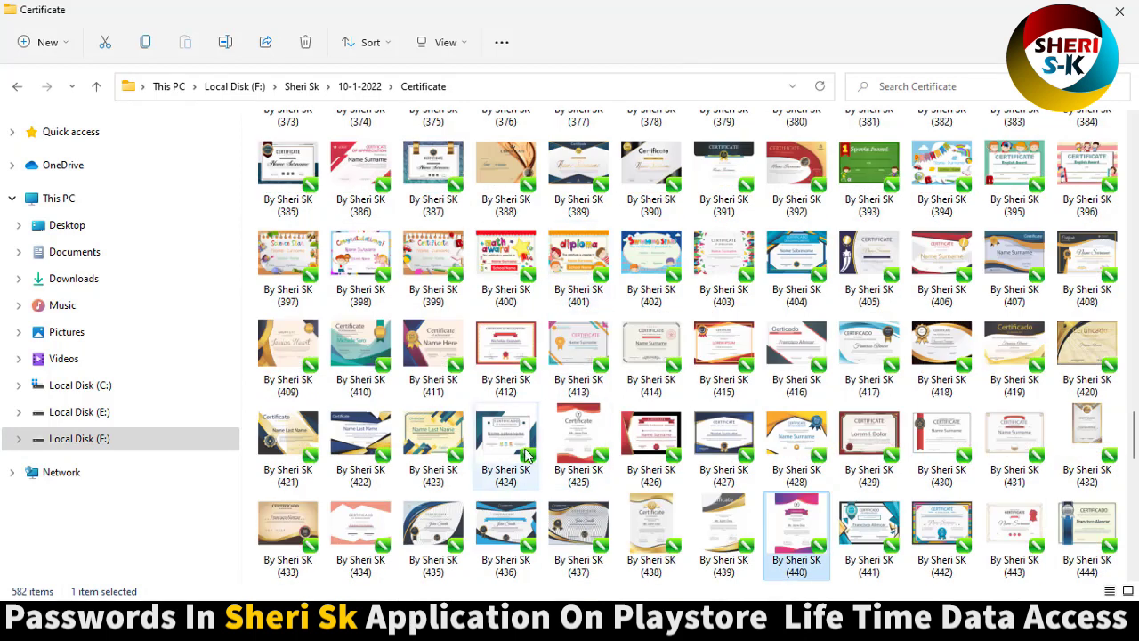
double_click(525, 264)
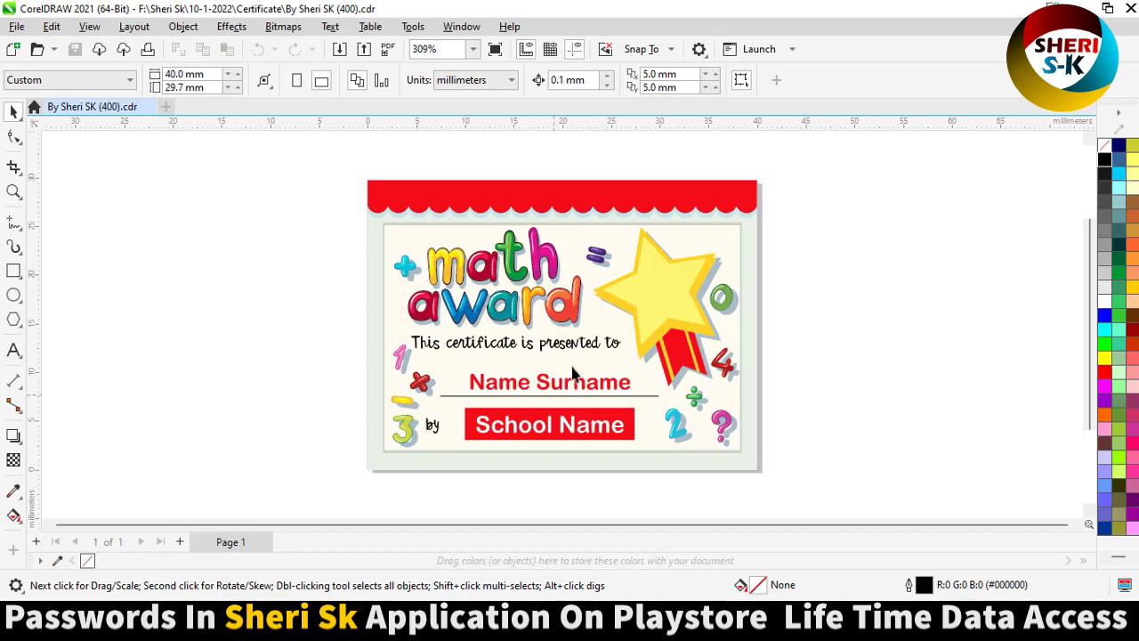
- Ungroup the math award certificate artwork into separate objects
click(529, 389)
click(810, 306)
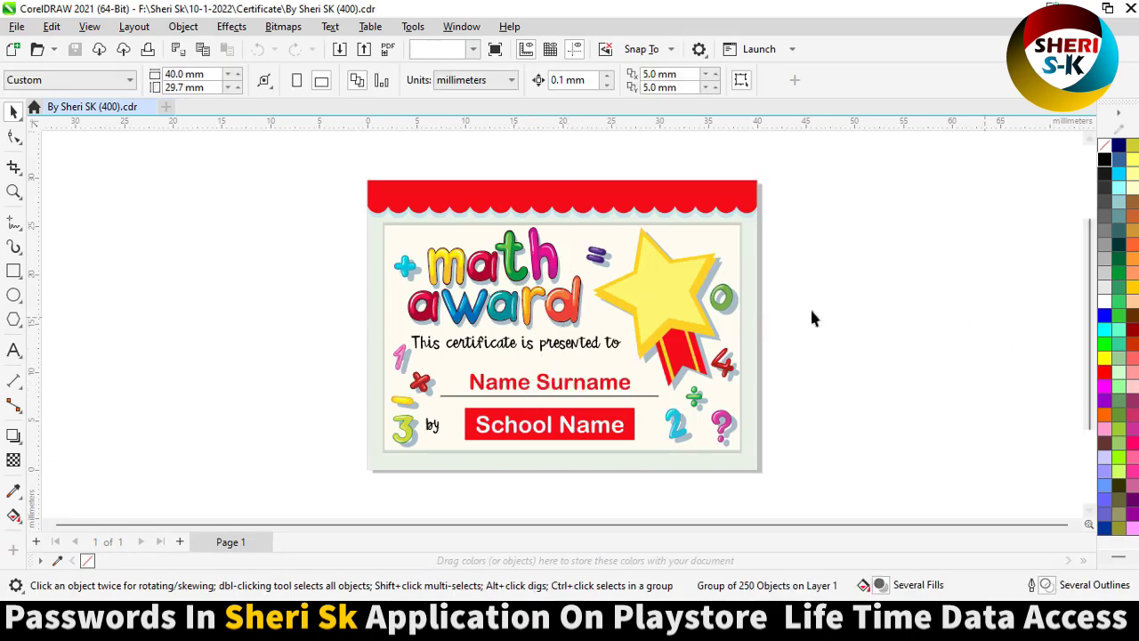
click(732, 294)
click(644, 82)
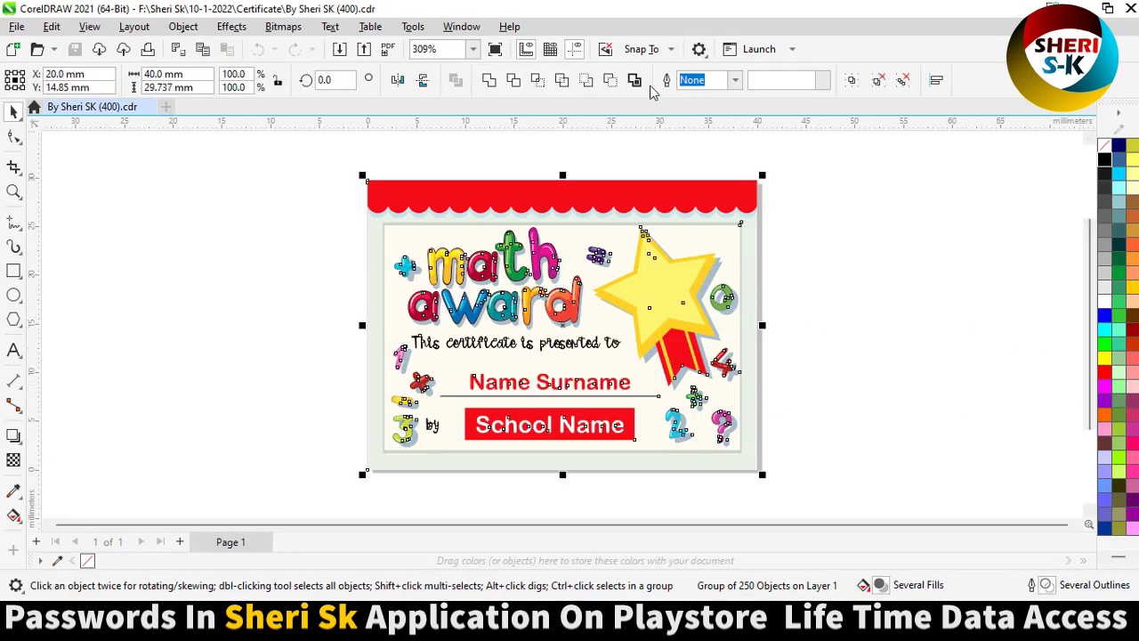
- Move the yellow star layers, a red ribbon piece and the grey star shadow off the page to either side of the certificate
click(673, 282)
drag(673, 282, 278, 295)
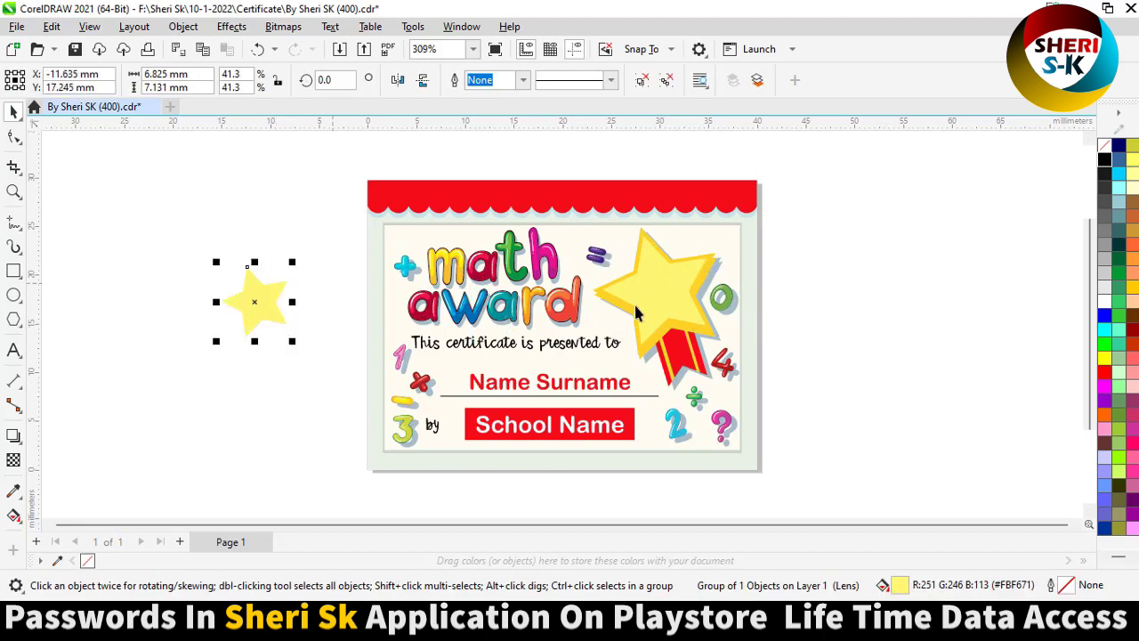
drag(634, 304, 970, 350)
drag(658, 309, 211, 461)
click(674, 343)
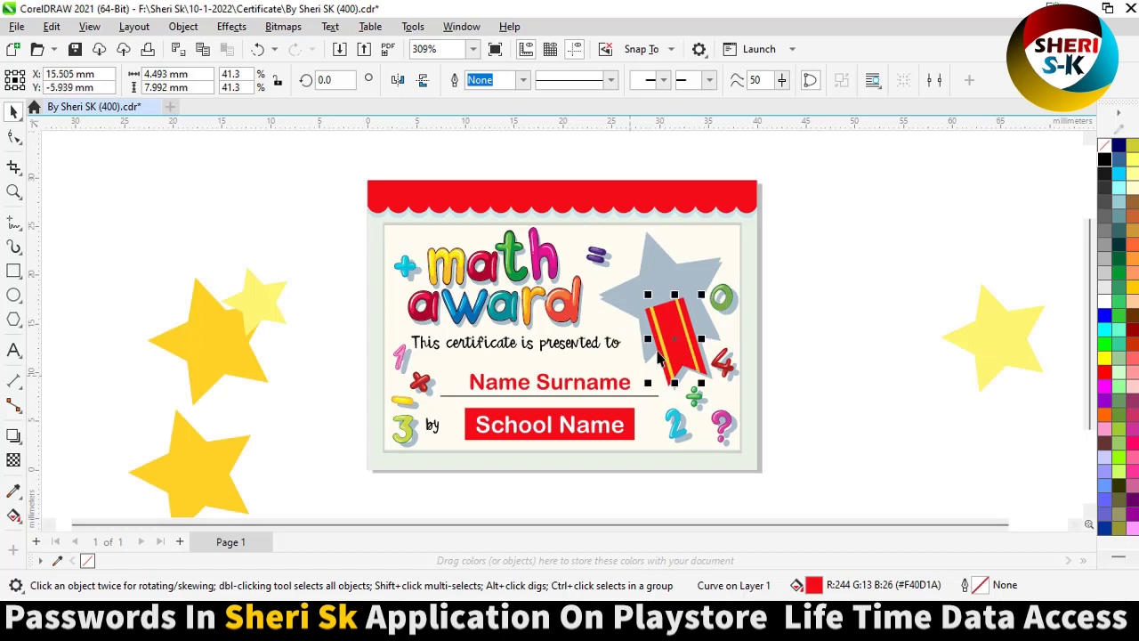
drag(667, 322, 1054, 347)
drag(671, 278, 308, 441)
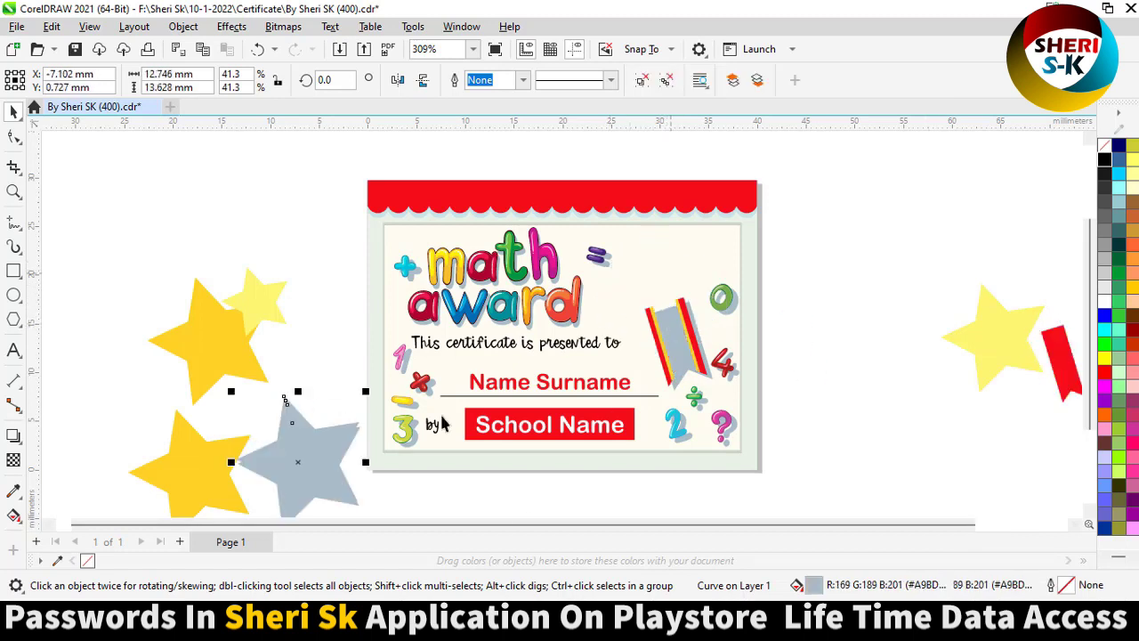
- Move the dark outline piece and teal layers of the second "a" in "award" off the page and select the letter's grey shadow
drag(496, 308, 932, 356)
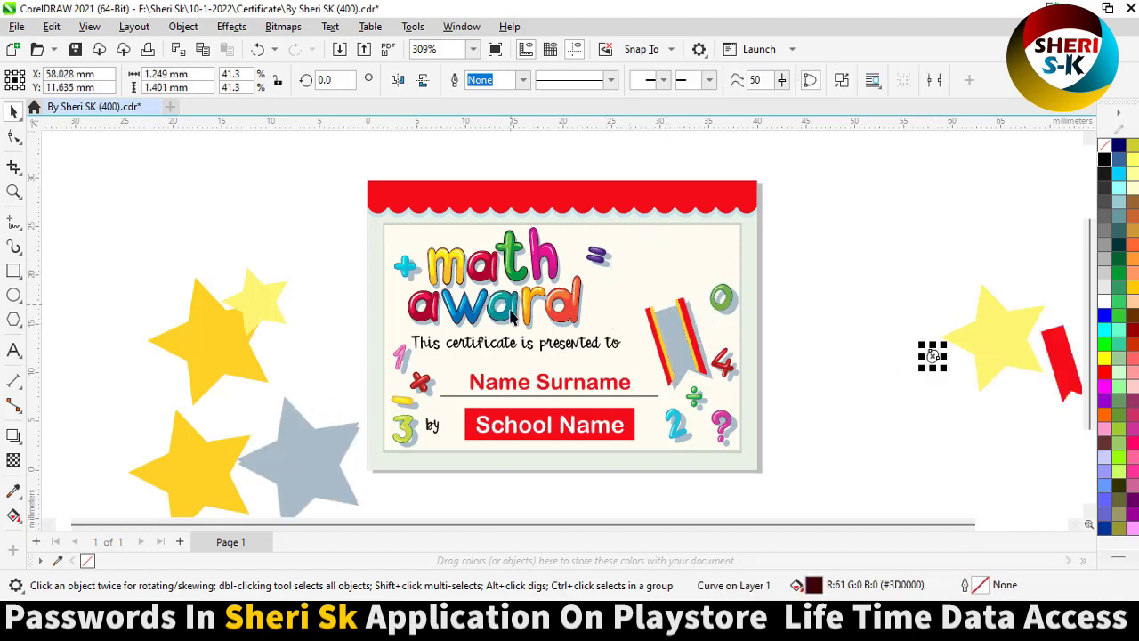
drag(511, 317, 774, 483)
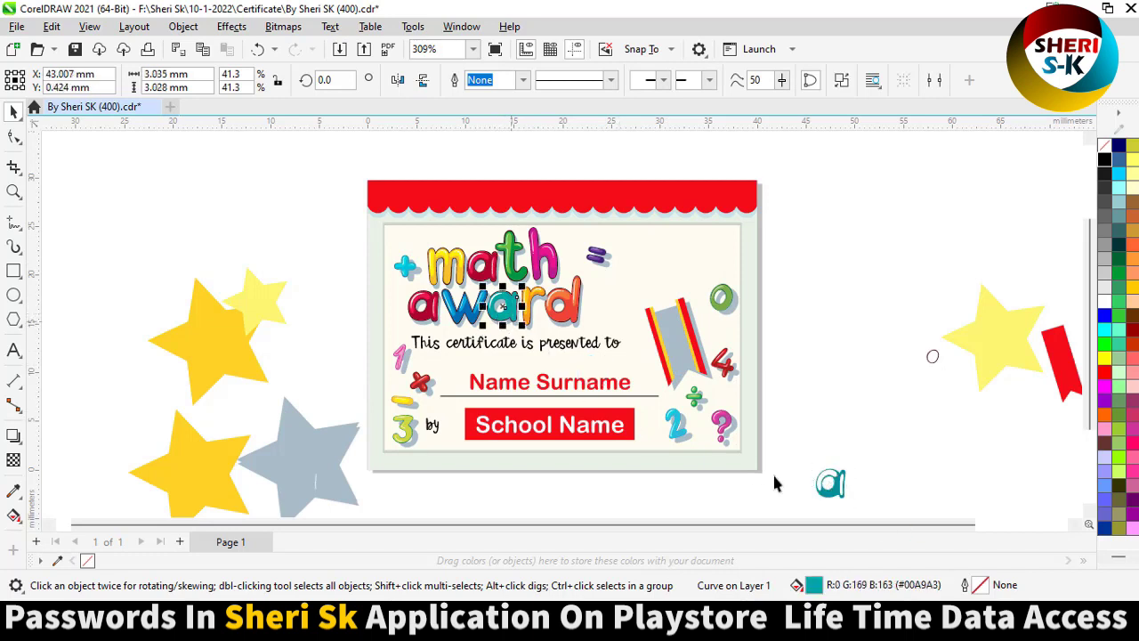
drag(507, 311, 659, 498)
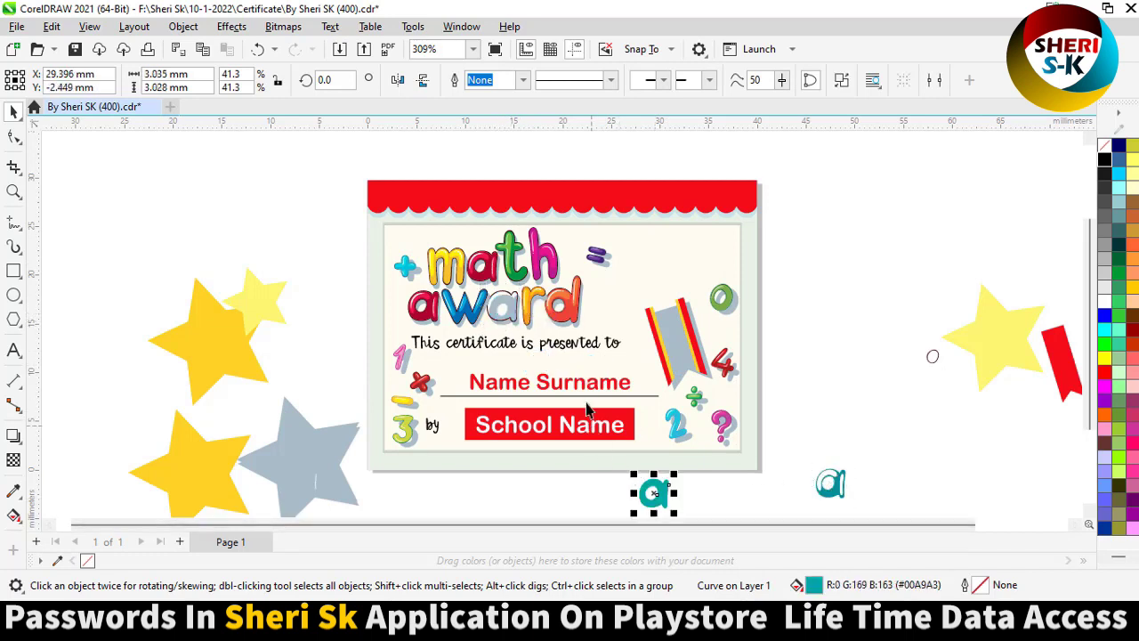
click(521, 322)
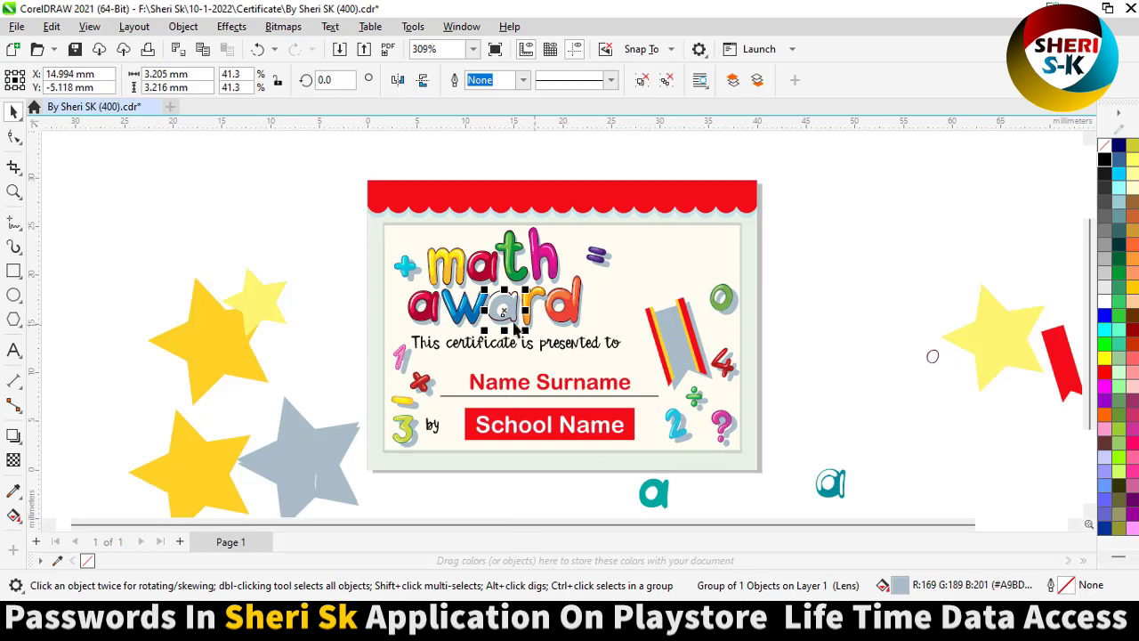
- Close By Sheri SK (400) without saving its changes and switch to the Certificate folder in File Explorer
click(169, 107)
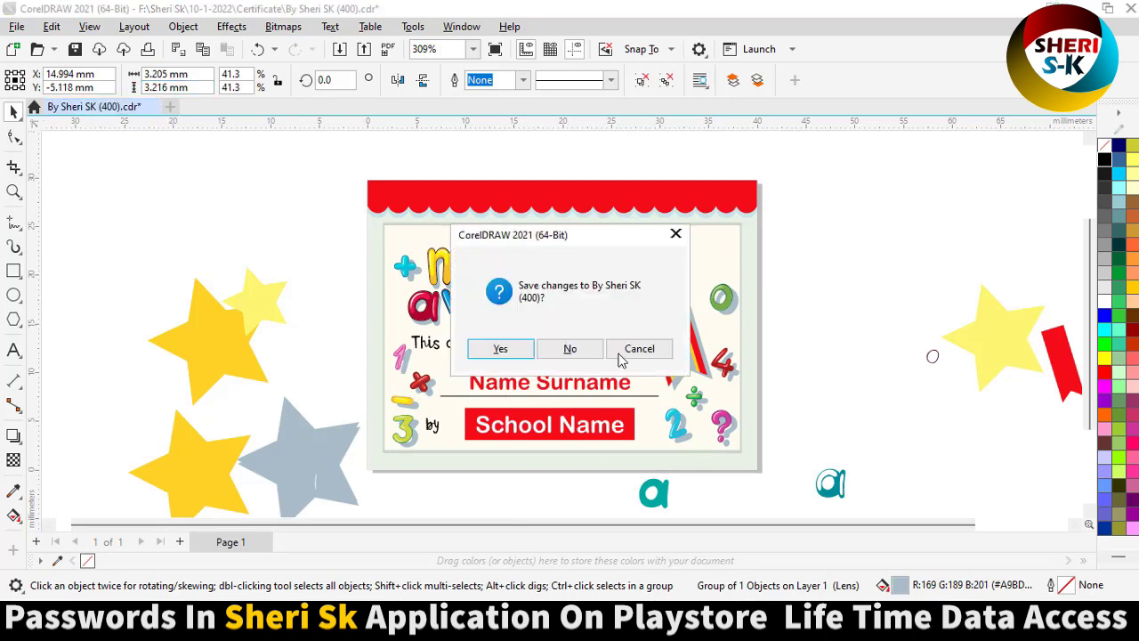
click(570, 349)
key(alt+Tab)
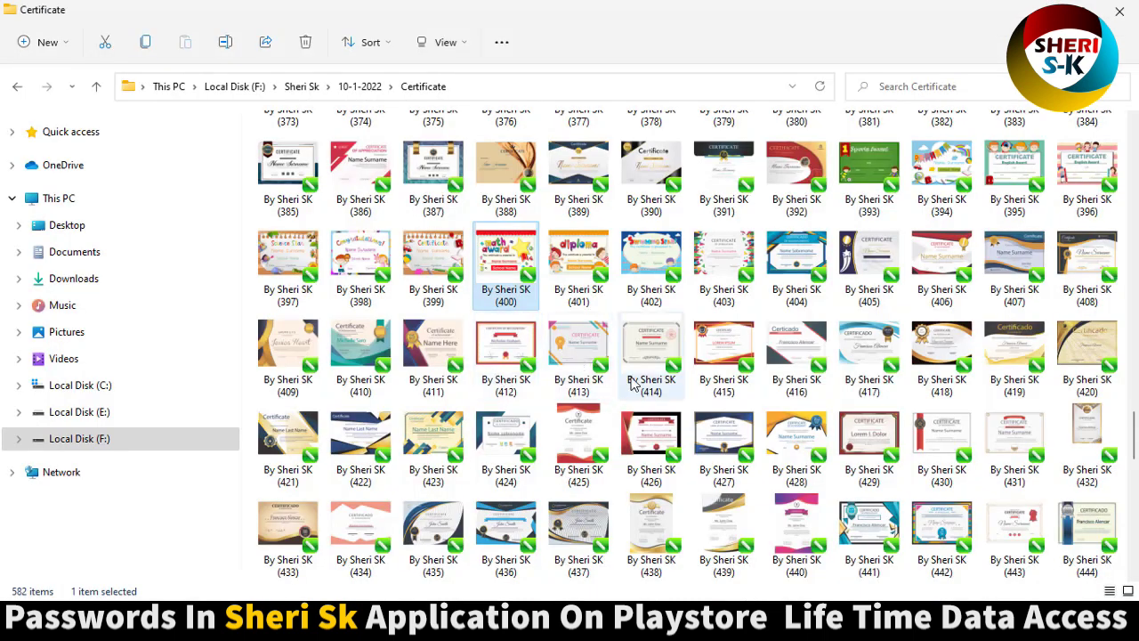
- Open By Sheri SK (363) from the Certificate folder in CorelDRAW and ungroup its artwork
scroll(634, 382, up, 3)
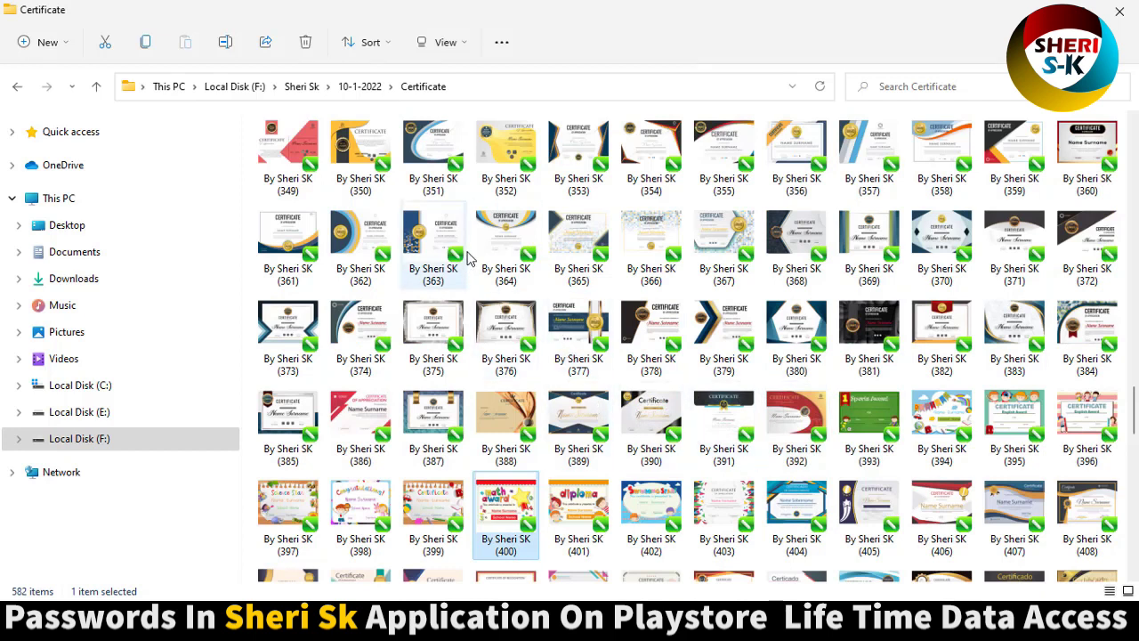
double_click(438, 234)
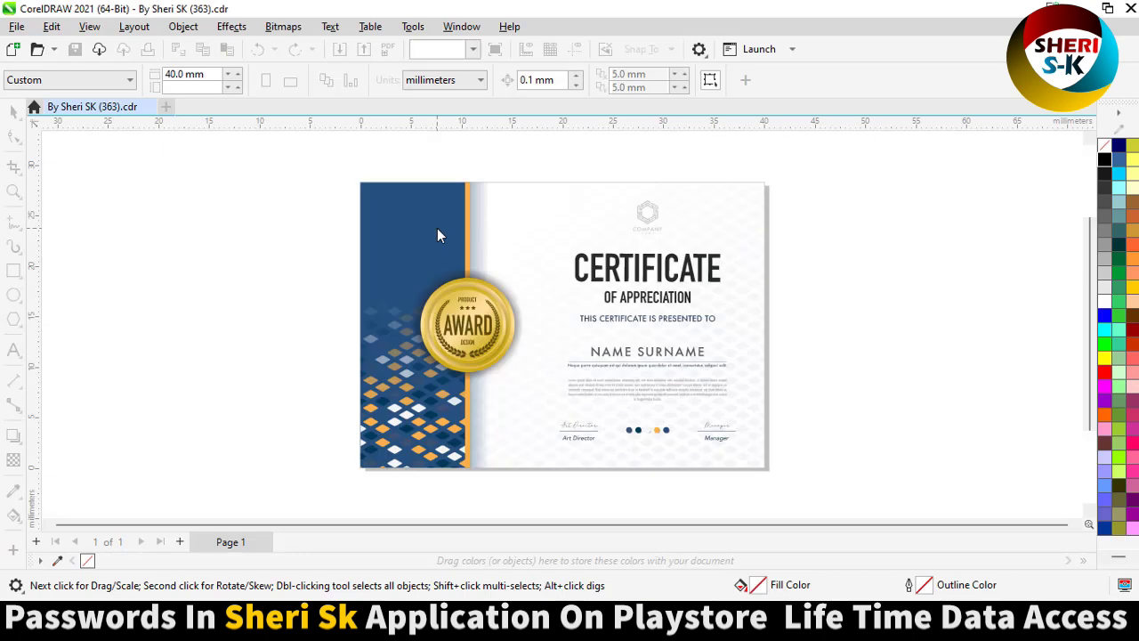
click(465, 344)
click(648, 84)
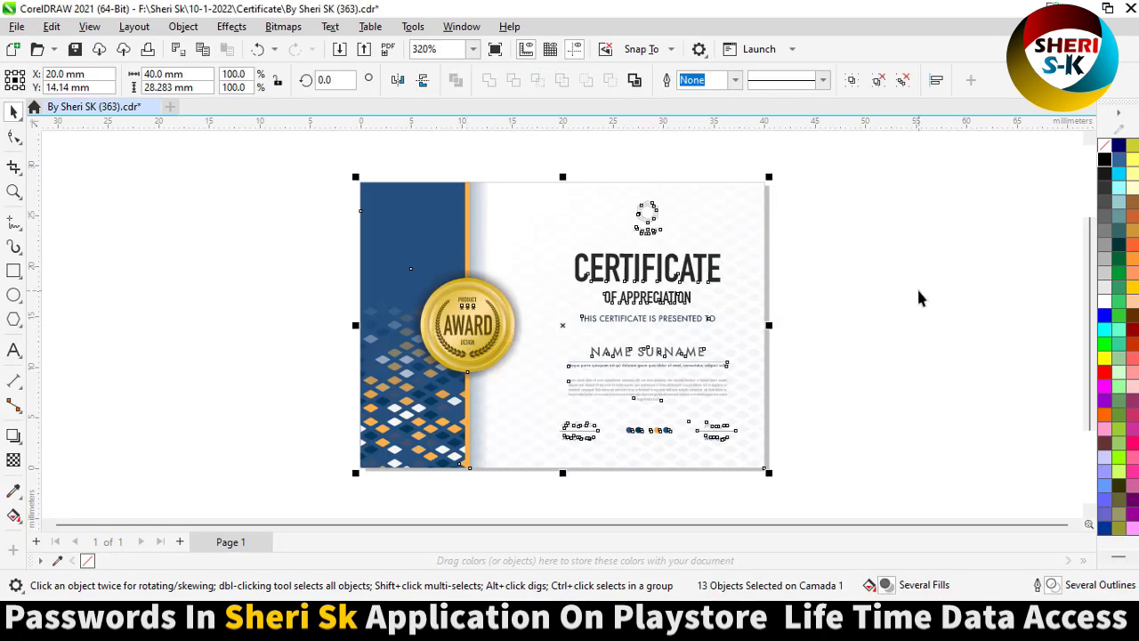
- Move the CERTIFICATE OF APPRECIATION heading over the blue panel, and the presented-to line and gold AWARD seal beyond the page's right edge
click(917, 297)
drag(656, 281, 781, 325)
drag(464, 334, 815, 359)
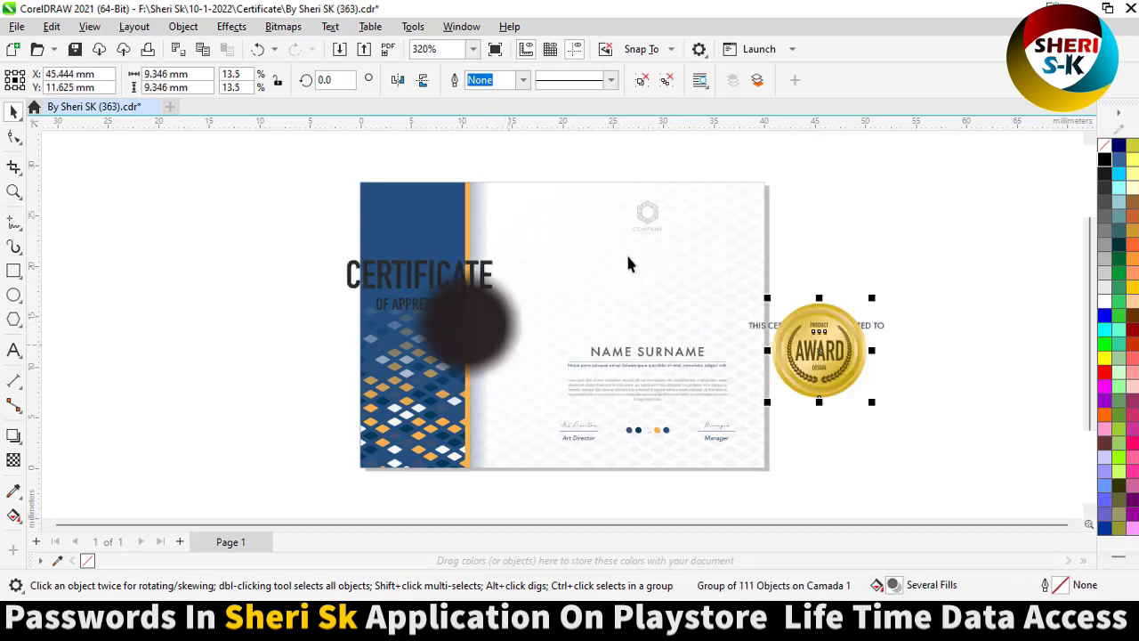
- Close By Sheri SK (363) without saving its changes and switch to the Certificate folder in File Explorer
click(153, 106)
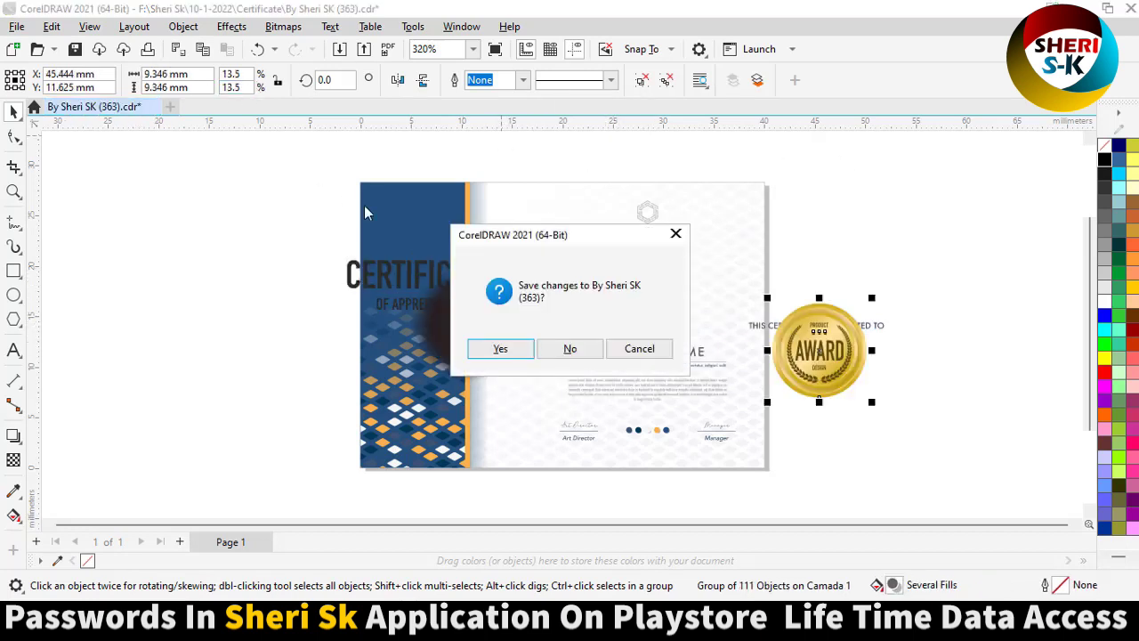
click(568, 349)
key(alt+Tab)
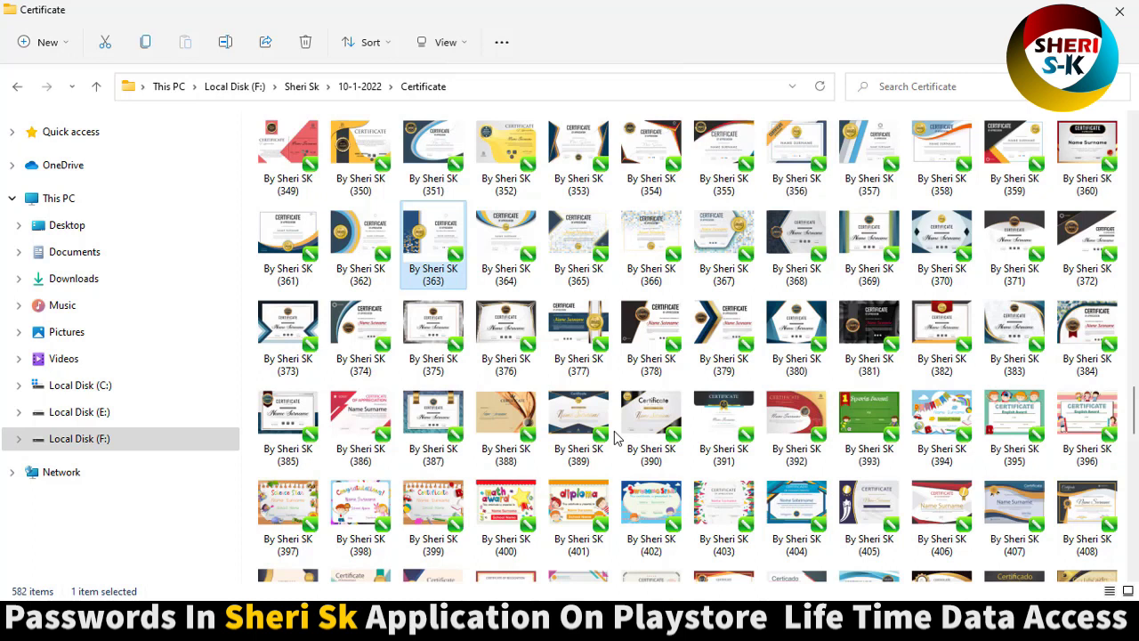
- Browse the certificate template thumbnails in the Certificate folder
scroll(610, 435, down, 10)
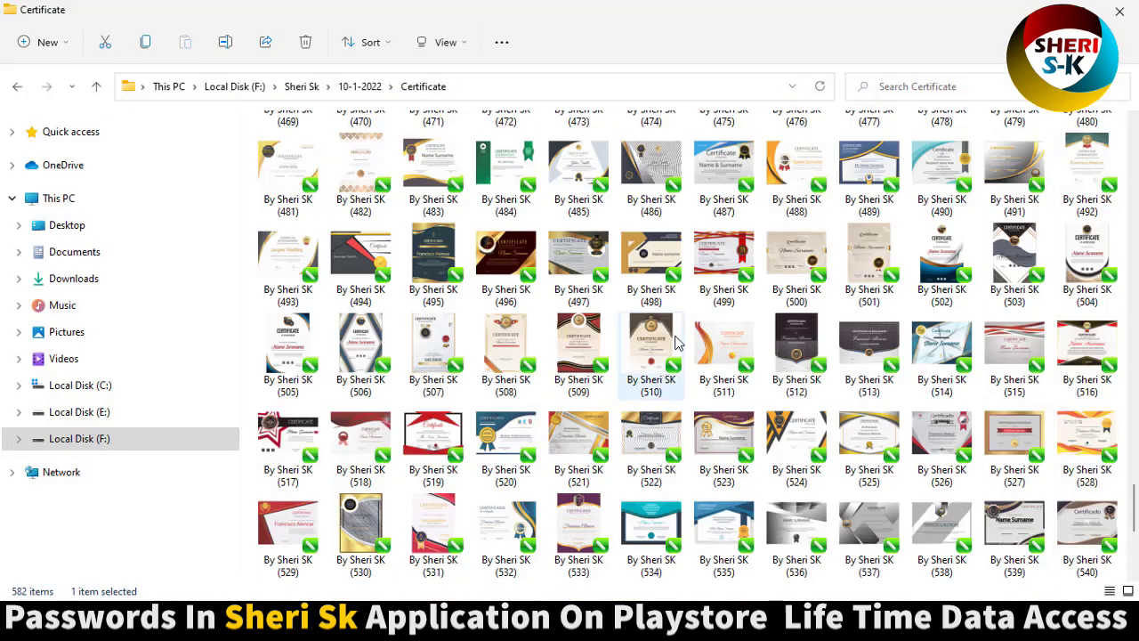
scroll(725, 338, up, 8)
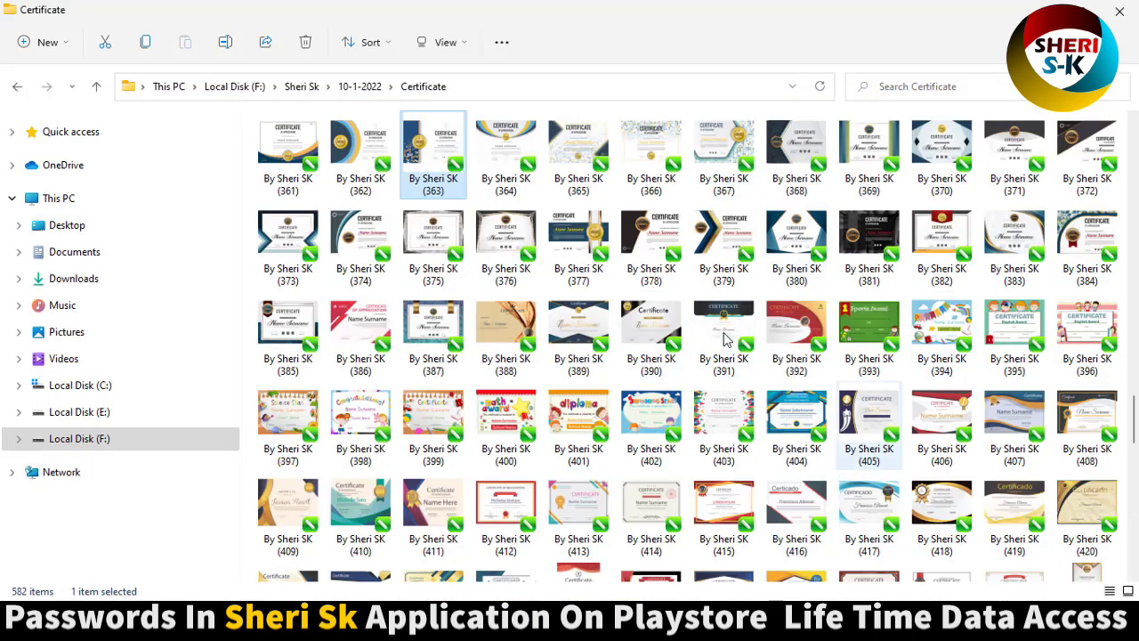
scroll(726, 338, up, 10)
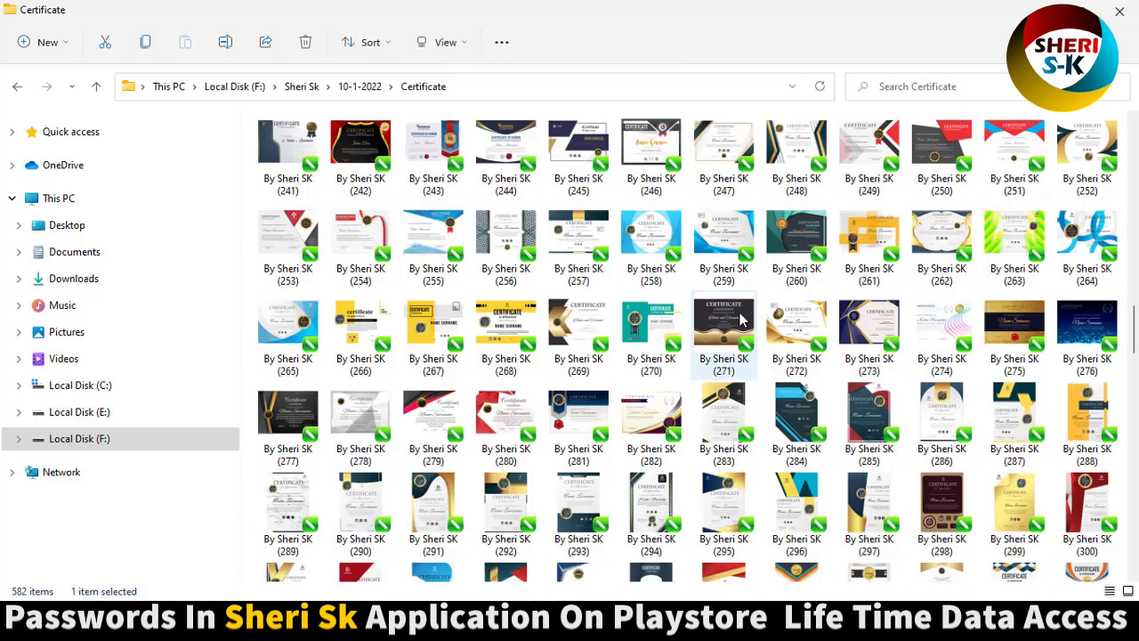